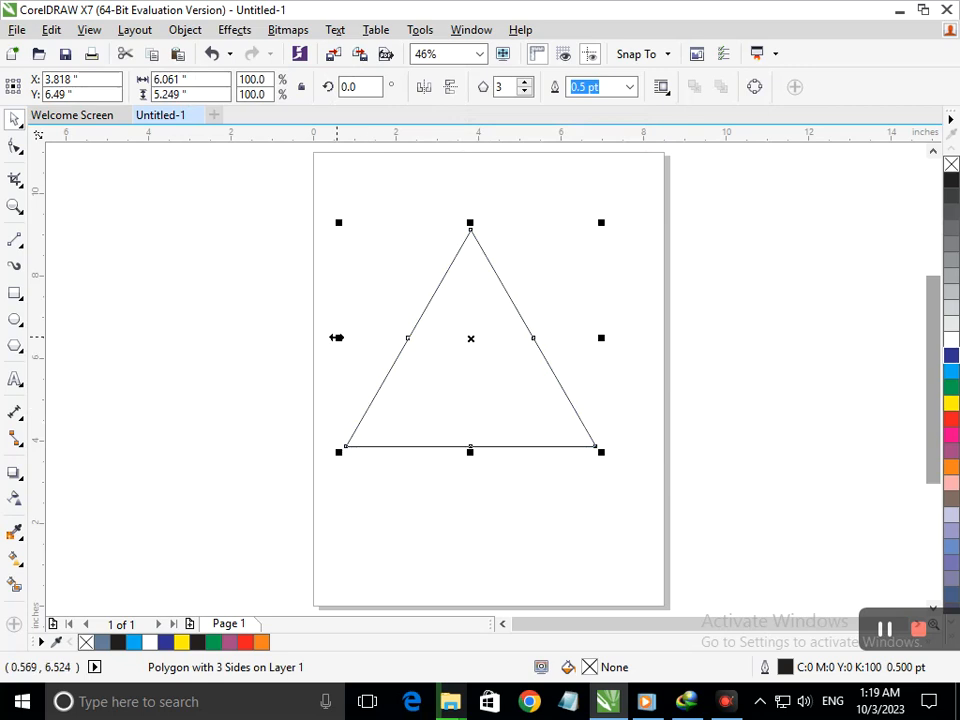
Narrow the triangle to about 4.41 inches wide and move it slightly down to about Y 6.01 inches.
click(326, 382)
drag(474, 422, 469, 433)
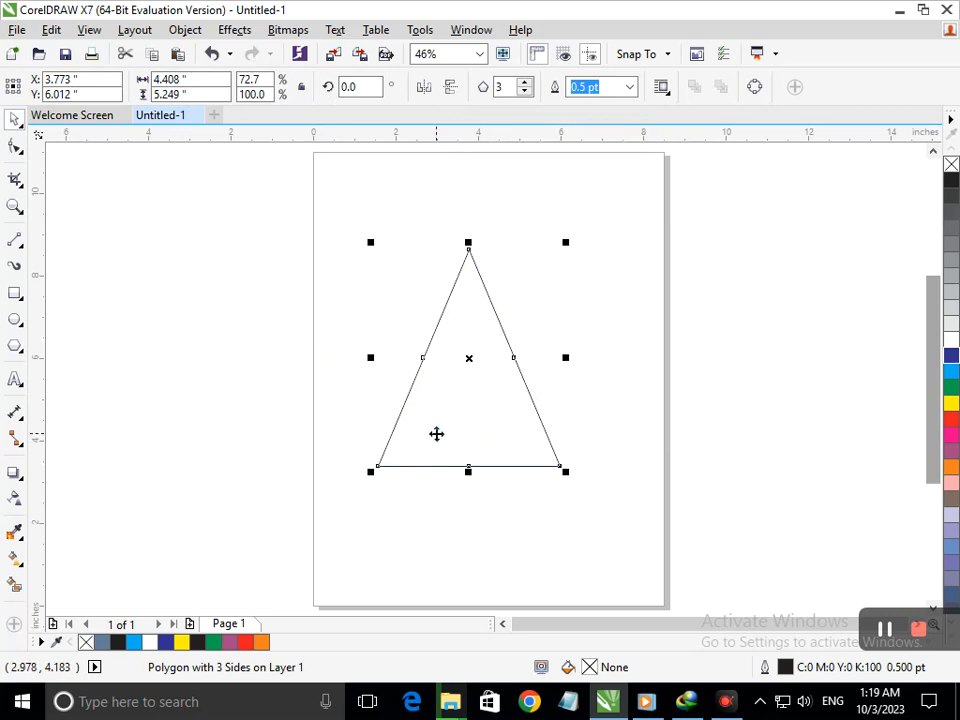
Add the letter H as Arial artistic text, enlarge it to about 166 pt and centre it on the triangle's base.
click(15, 378)
click(121, 342)
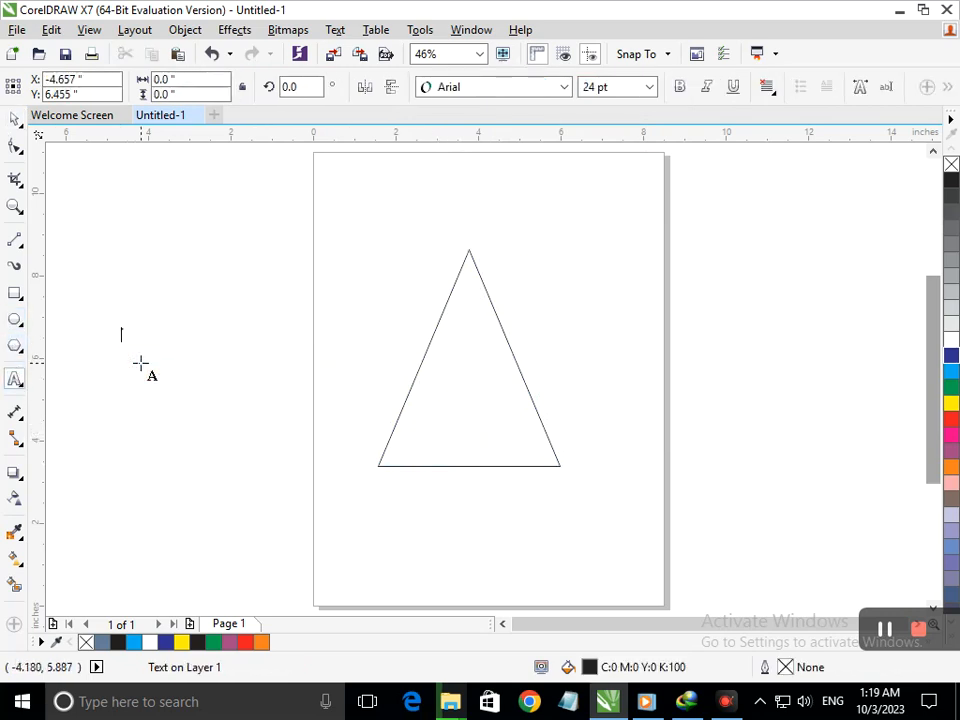
text(H)
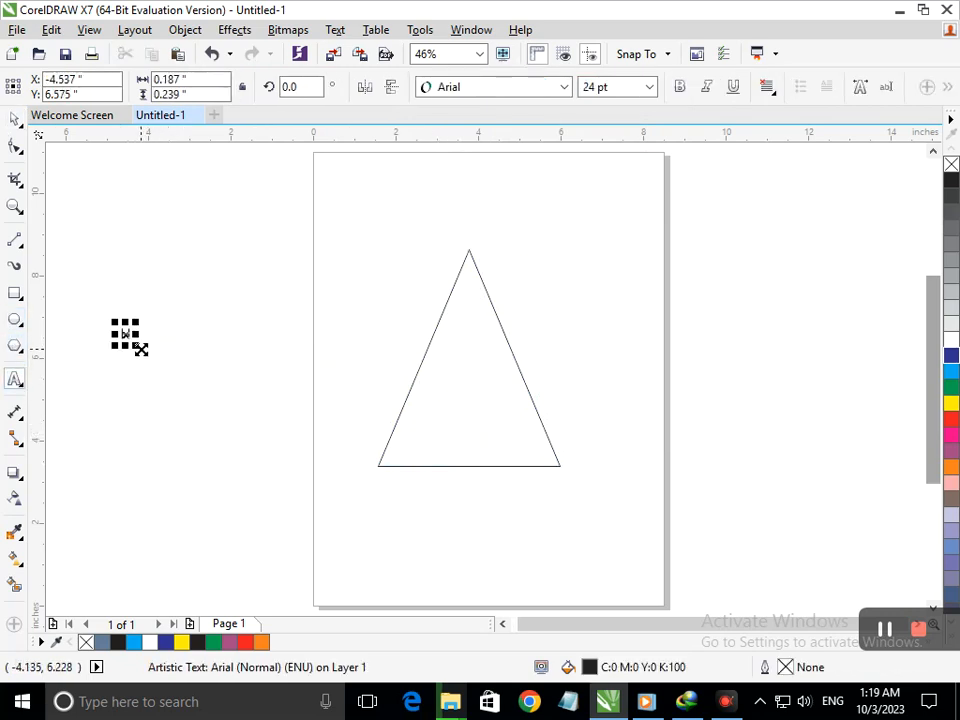
drag(169, 370, 170, 371)
click(15, 119)
click(63, 176)
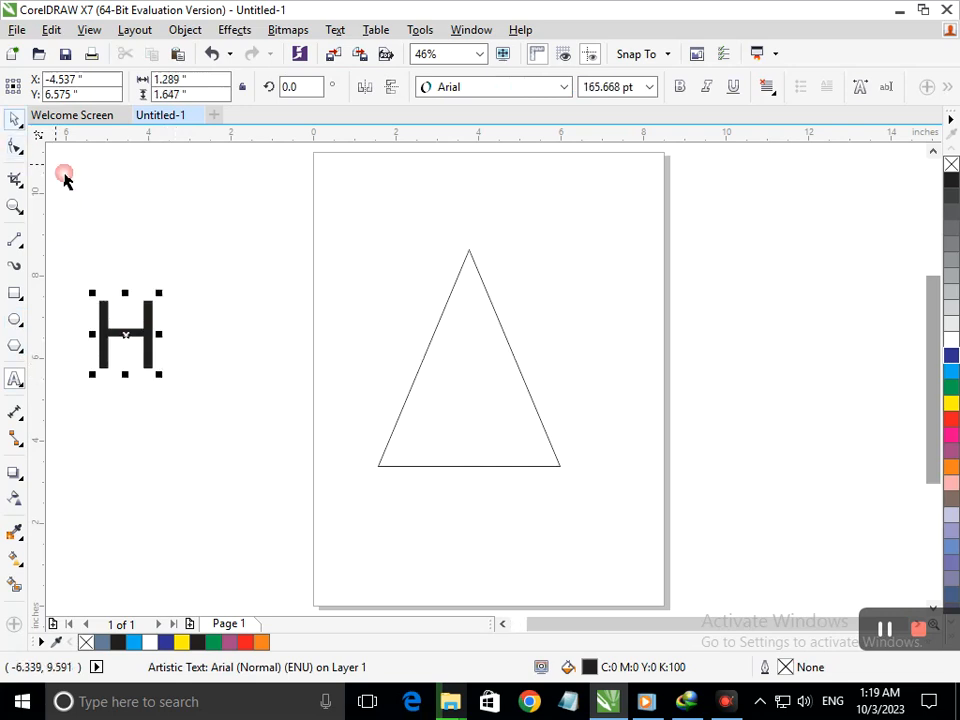
drag(118, 335, 472, 435)
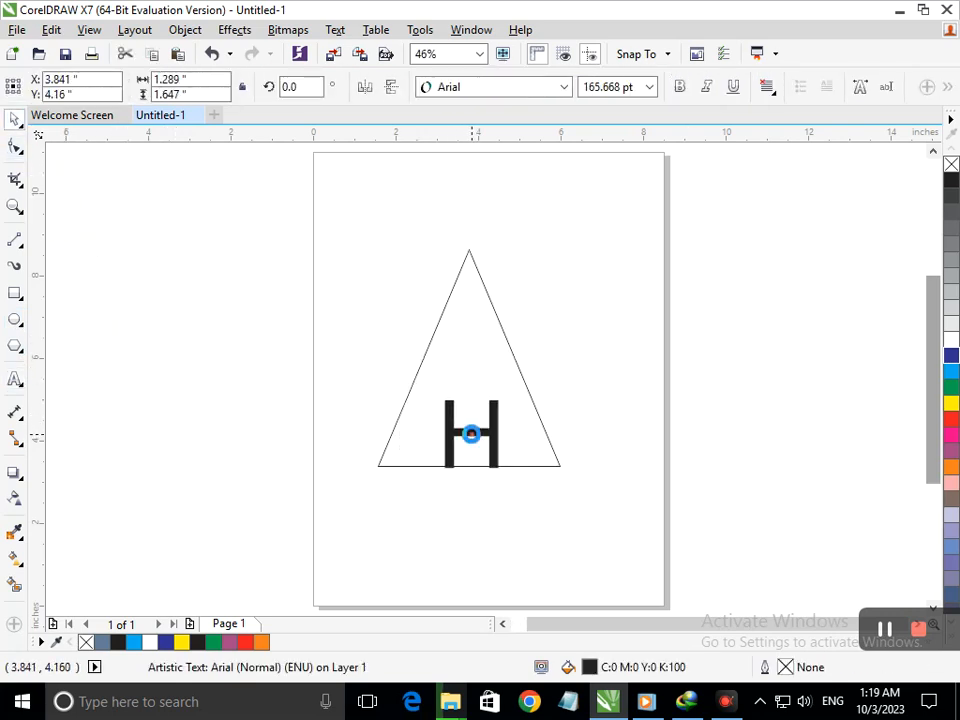
Add a one-step outside contour to the triangle with an offset of about 0.227 inches.
click(538, 476)
click(538, 467)
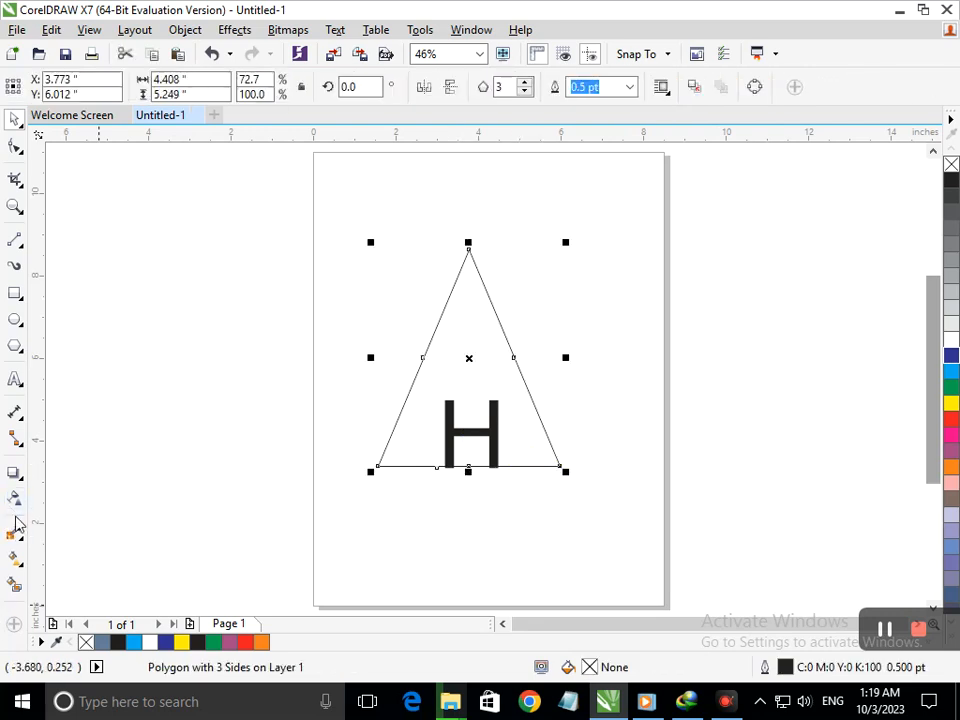
click(27, 492)
click(70, 491)
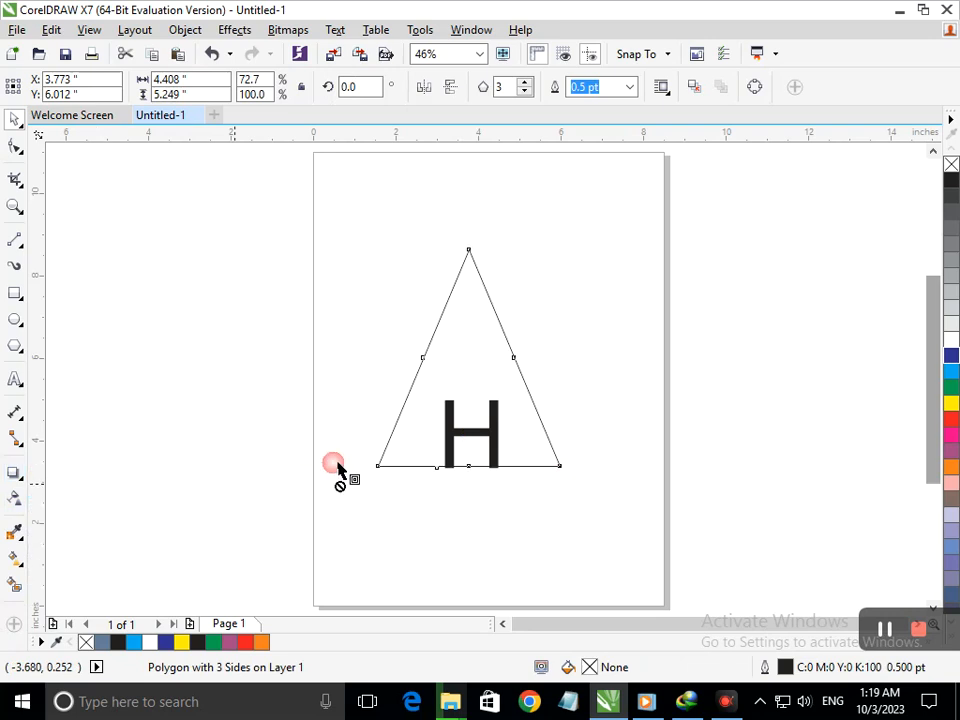
drag(377, 469, 361, 481)
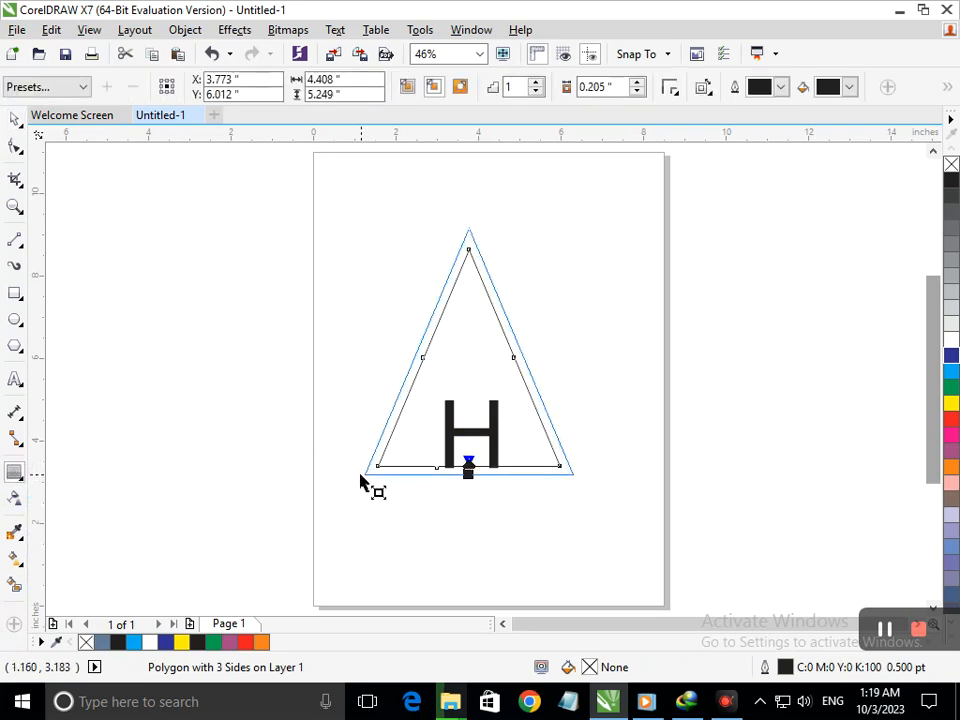
drag(357, 483, 366, 486)
Enlarge the H to about 216 pt so its legs reach the outer triangle's base line.
click(15, 119)
click(414, 401)
click(448, 445)
mouse_move(437, 474)
mouse_down()
mouse_move(431, 489)
mouse_move(446, 457)
mouse_up()
click(429, 533)
click(446, 461)
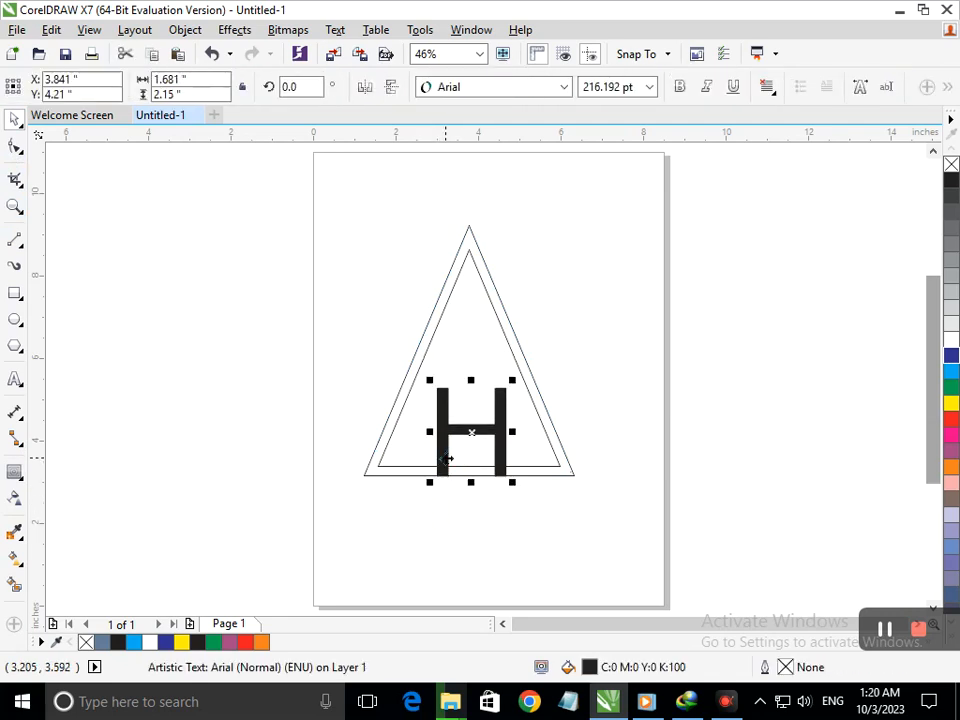
Convert the H to curves, remove its fill and give it a black outline.
key(ctrl+q)
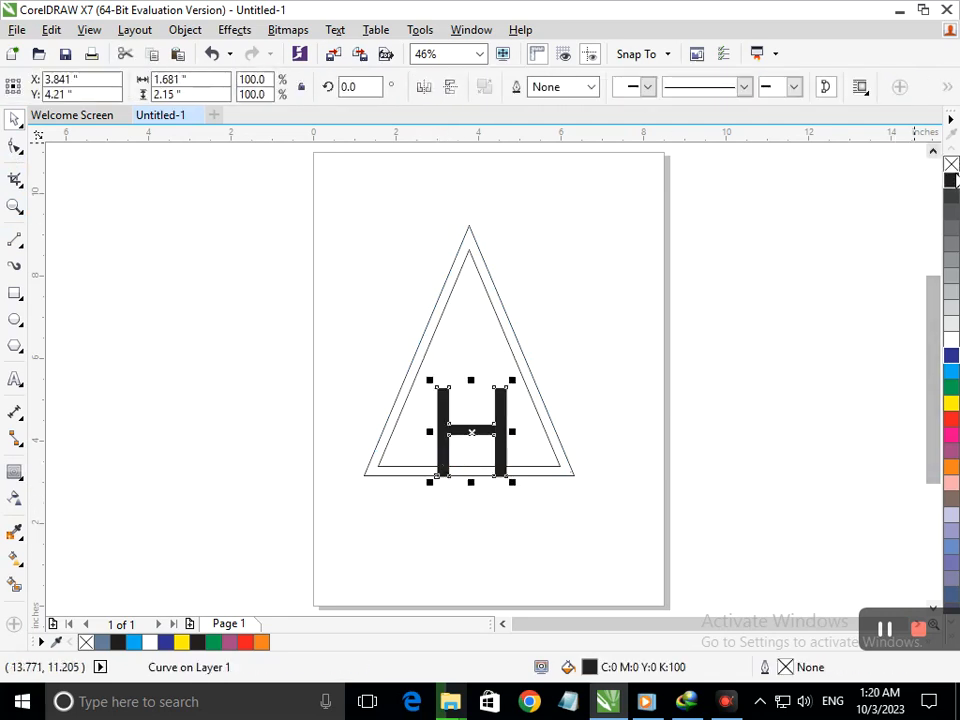
click(951, 164)
right_click(951, 180)
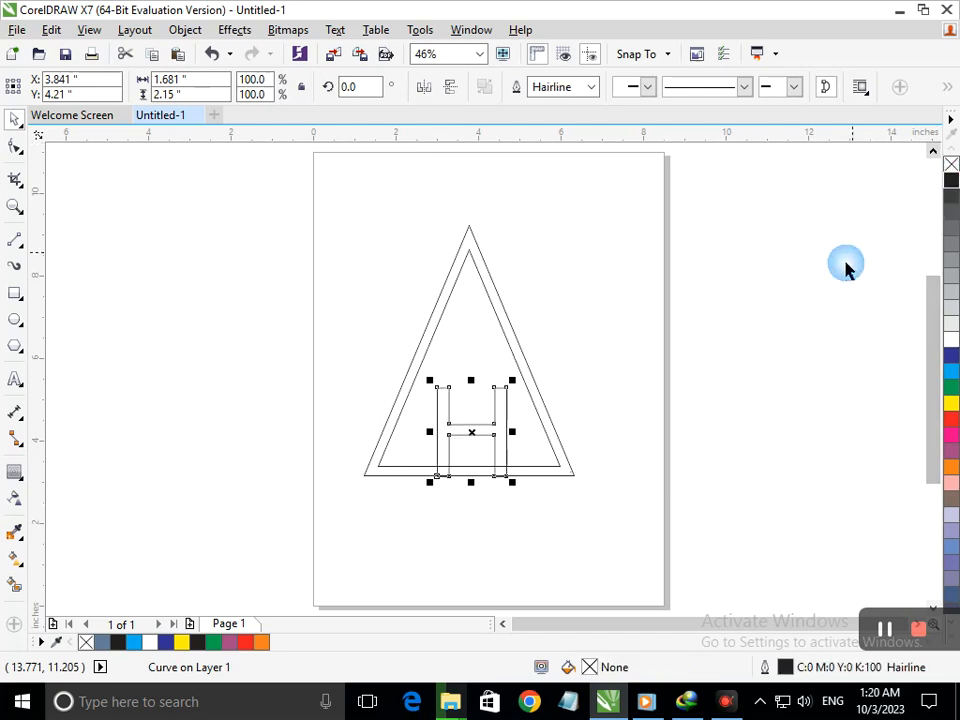
click(846, 268)
key(z)
drag(414, 439, 474, 476)
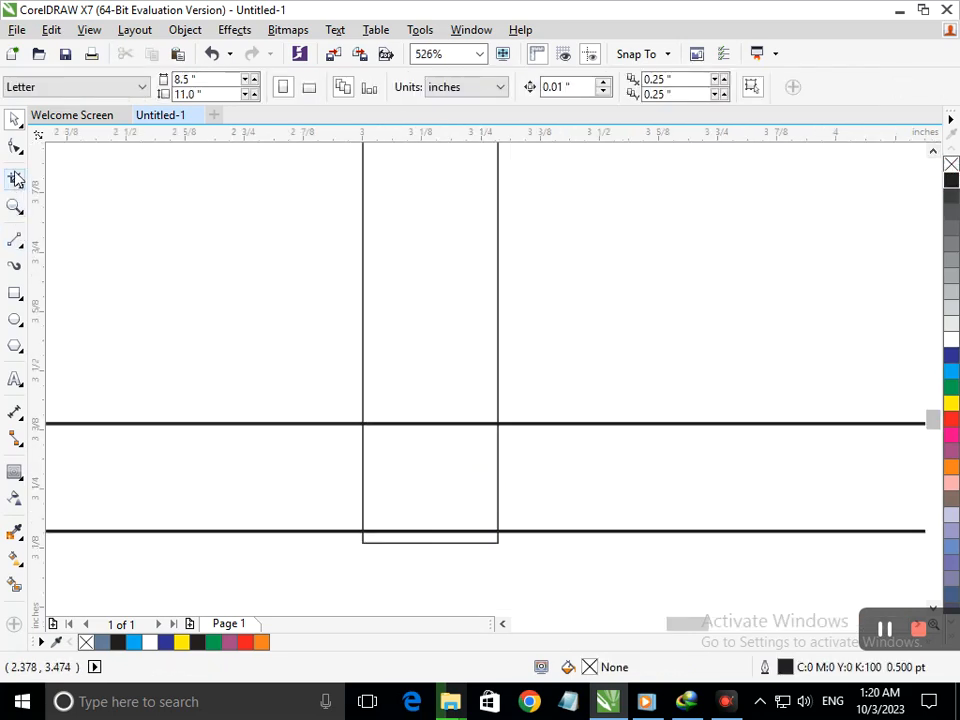
click(24, 189)
click(66, 199)
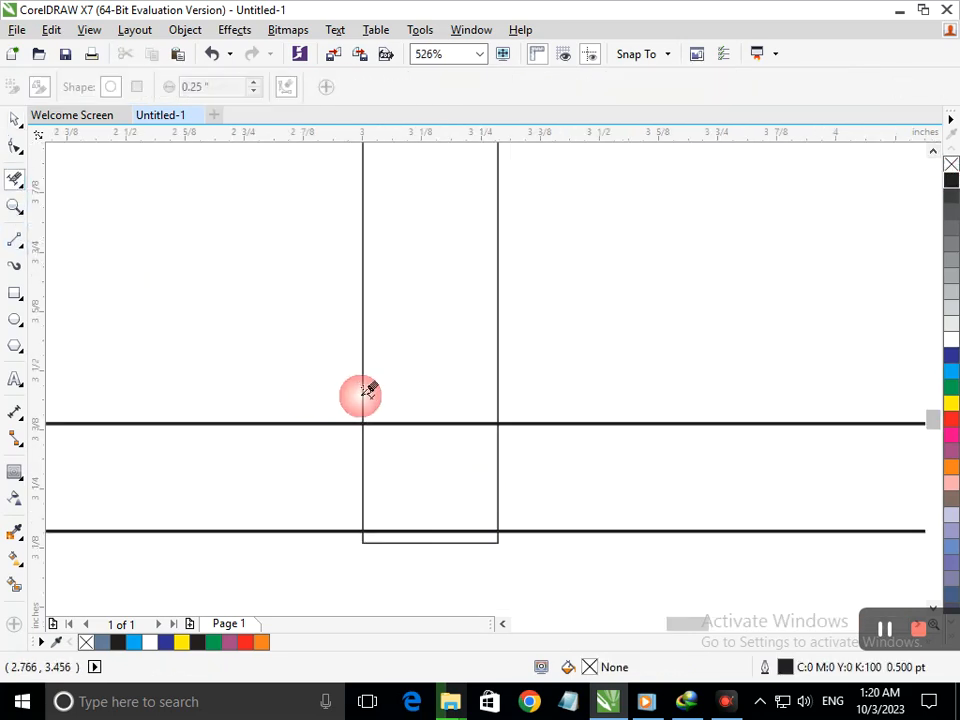
click(433, 478)
key(ctrl+z)
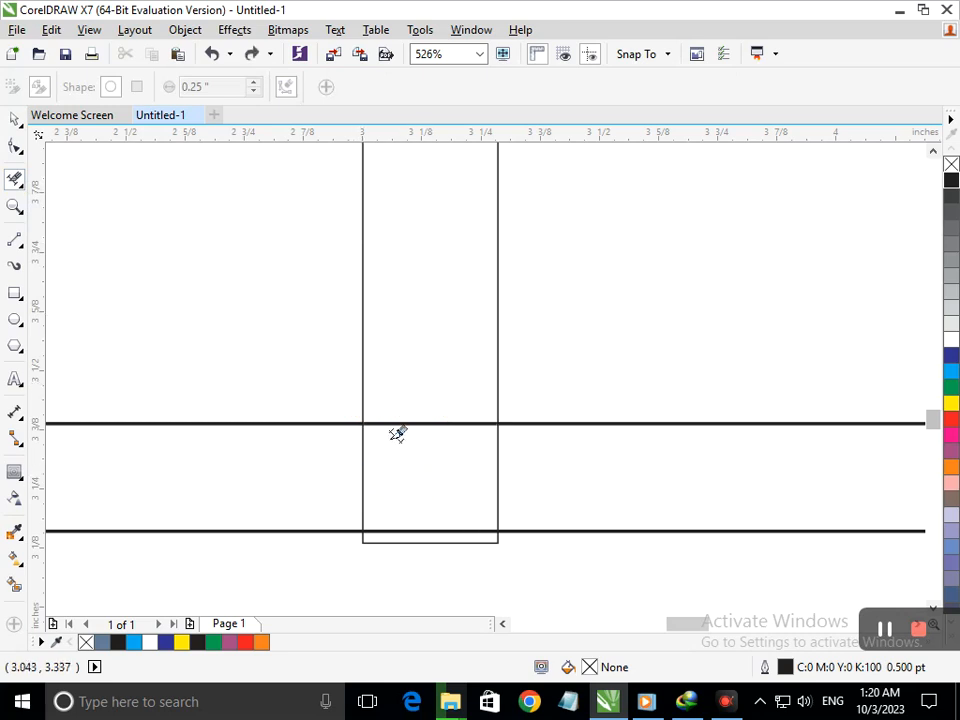
key(shift+F4)
Break the contour group apart so the outer triangle is separate from the inner one.
click(14, 118)
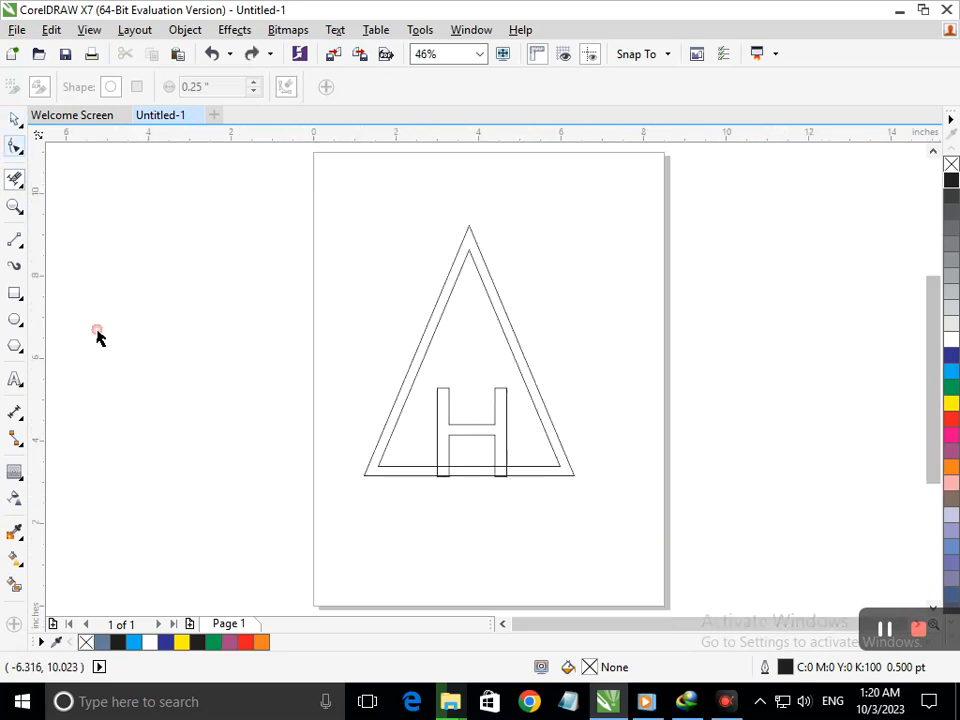
drag(431, 338, 362, 377)
key(ctrl+z)
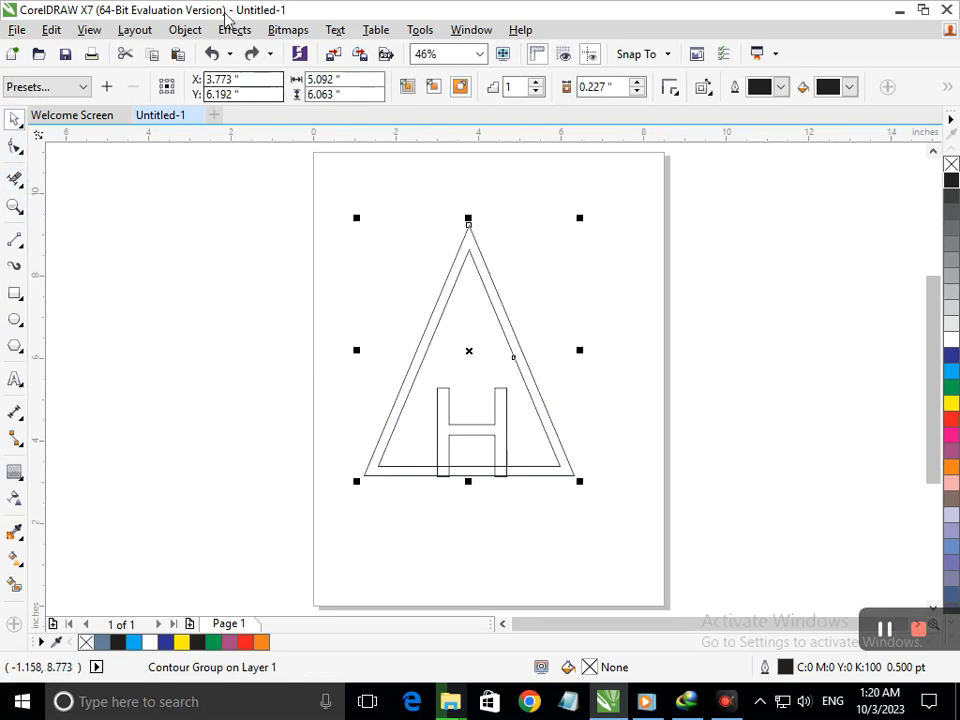
click(197, 30)
click(214, 310)
Delete the overlapping segments where the H's left leg crosses the triangles' base lines, using Virtual Segment Delete.
click(14, 178)
scroll(437, 449, up, 5)
click(411, 385)
mouse_move(355, 521)
mouse_down()
mouse_move(610, 460)
mouse_move(669, 414)
mouse_up()
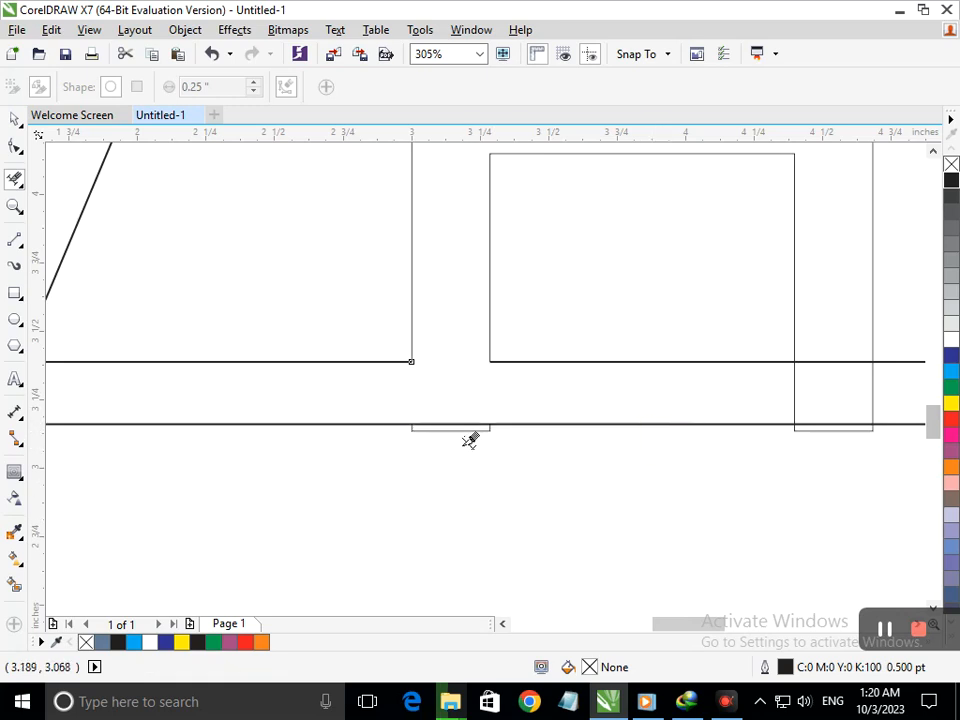
scroll(481, 469, up, 4)
click(497, 360)
key(F3)
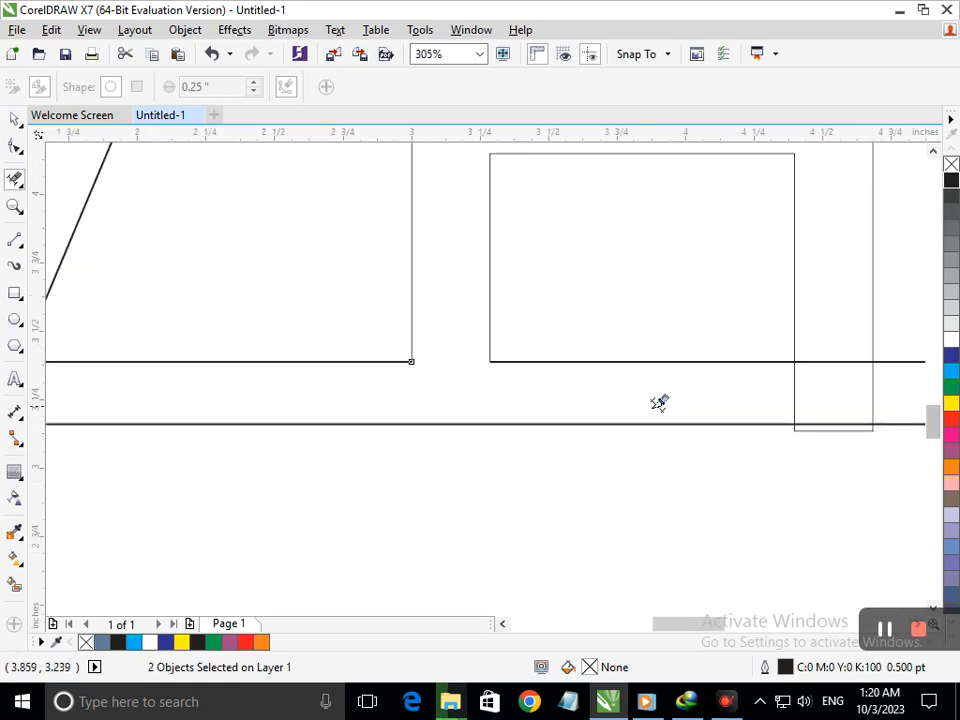
Delete the overlapping segments where the H's right leg crosses the base lines, including its end below the outer triangle.
click(816, 394)
click(862, 409)
drag(660, 540, 745, 428)
scroll(489, 366, up, 3)
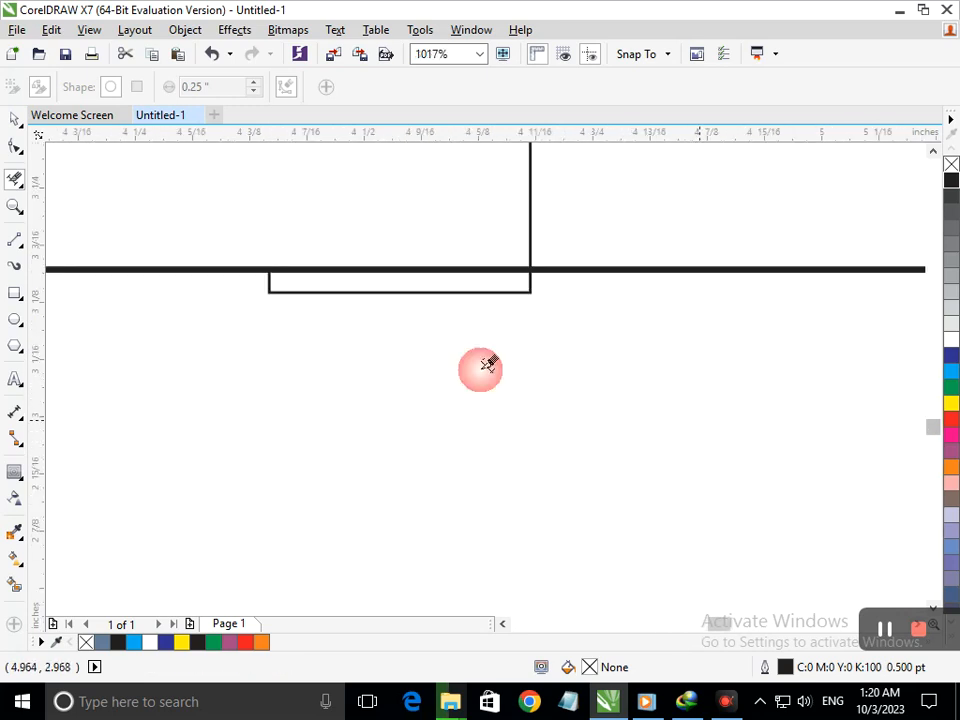
click(362, 291)
scroll(592, 350, down, 3)
key(shift+F4)
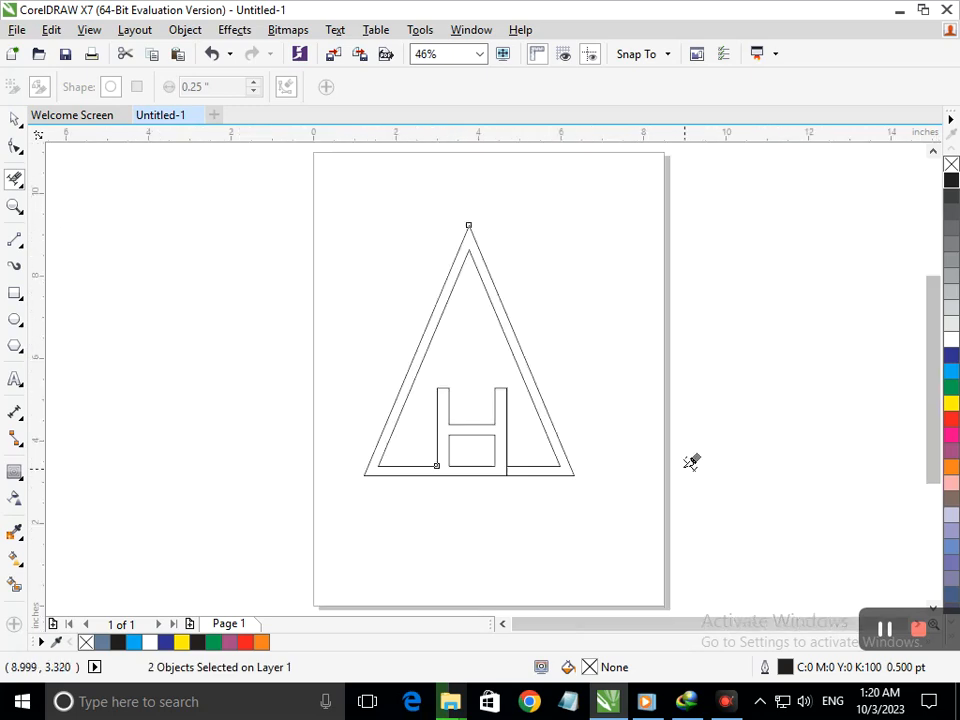
scroll(532, 486, up, 5)
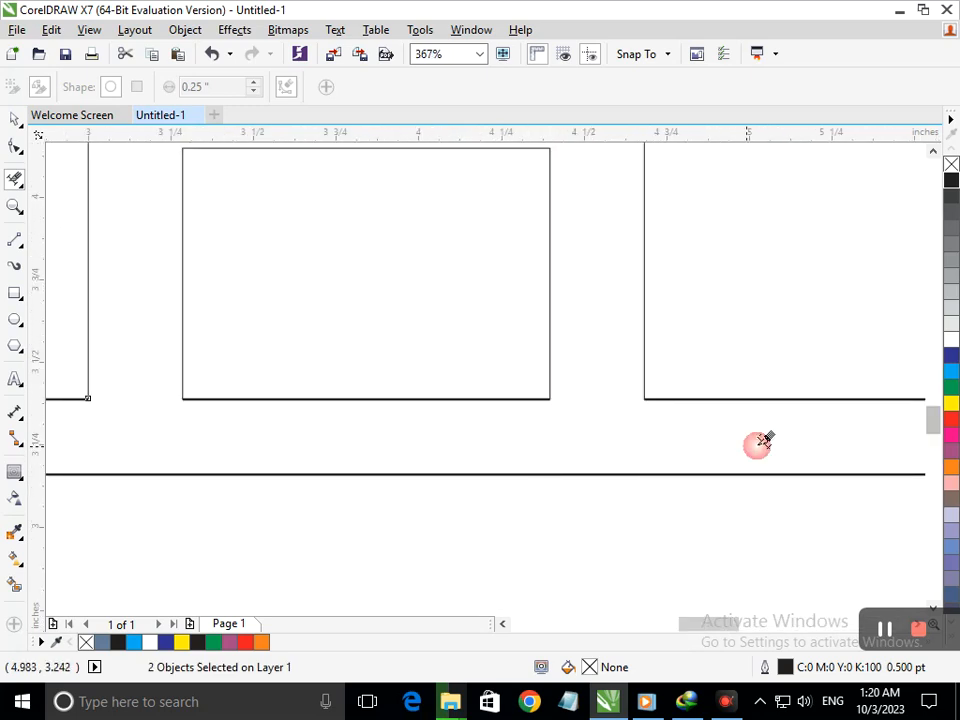
key(shift+F4)
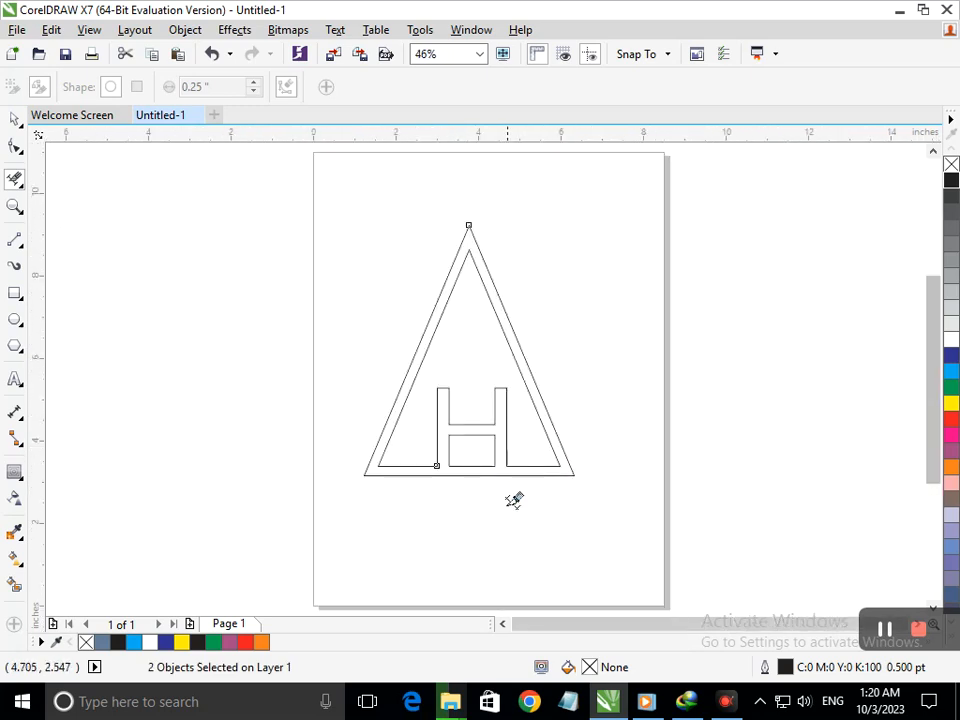
click(484, 450)
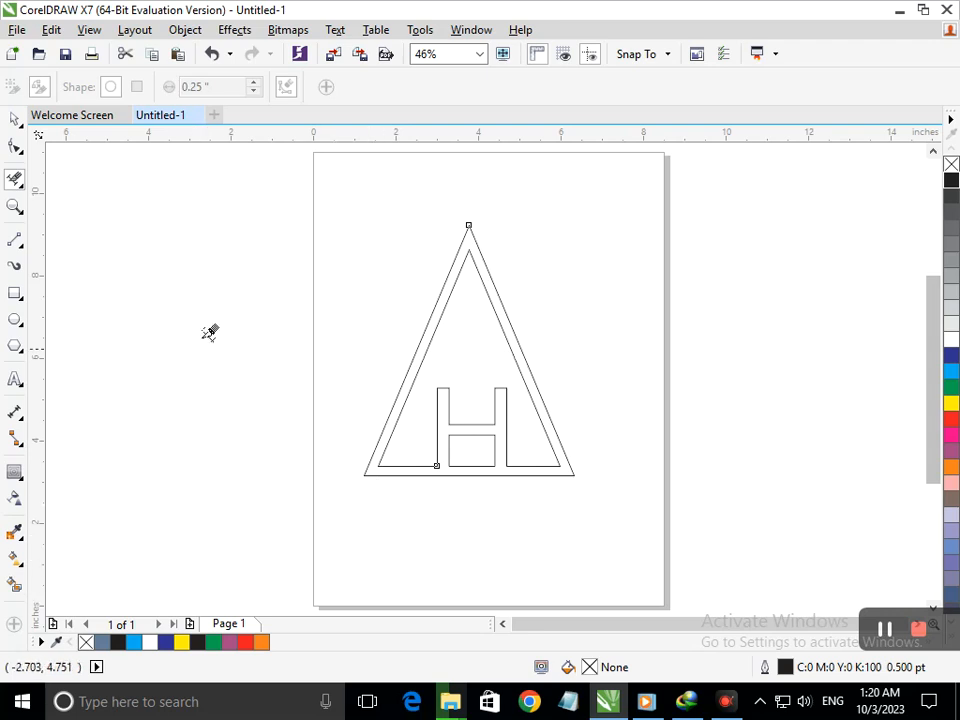
Draw two vertical lines about 0.46 inches long from the H's inner leg corners down across the outer base line.
click(14, 240)
scroll(475, 505, up, 4)
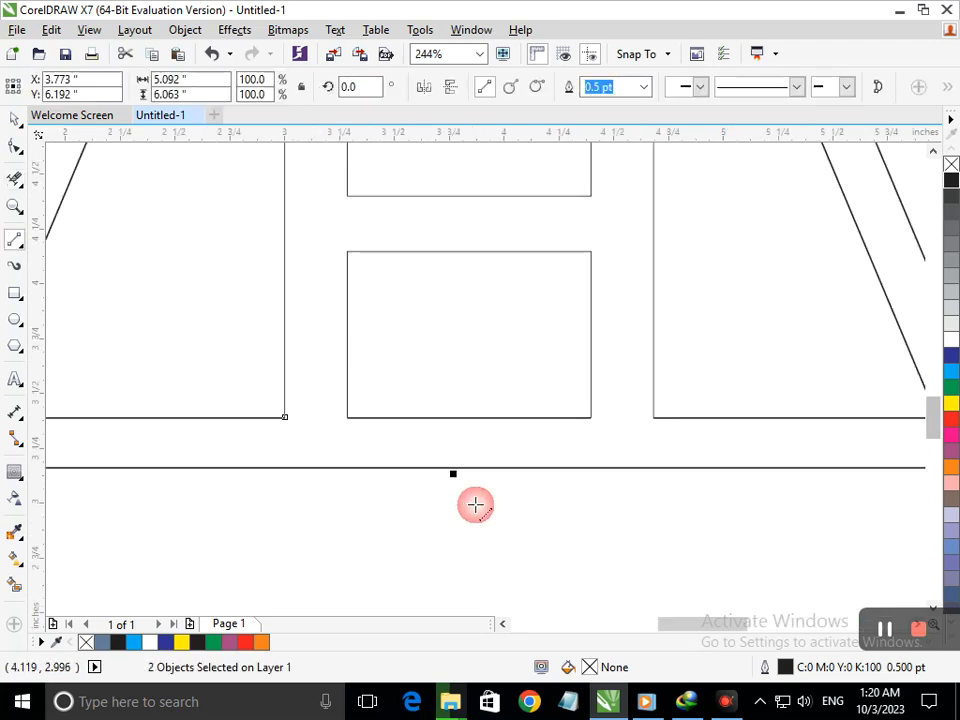
drag(347, 418, 347, 519)
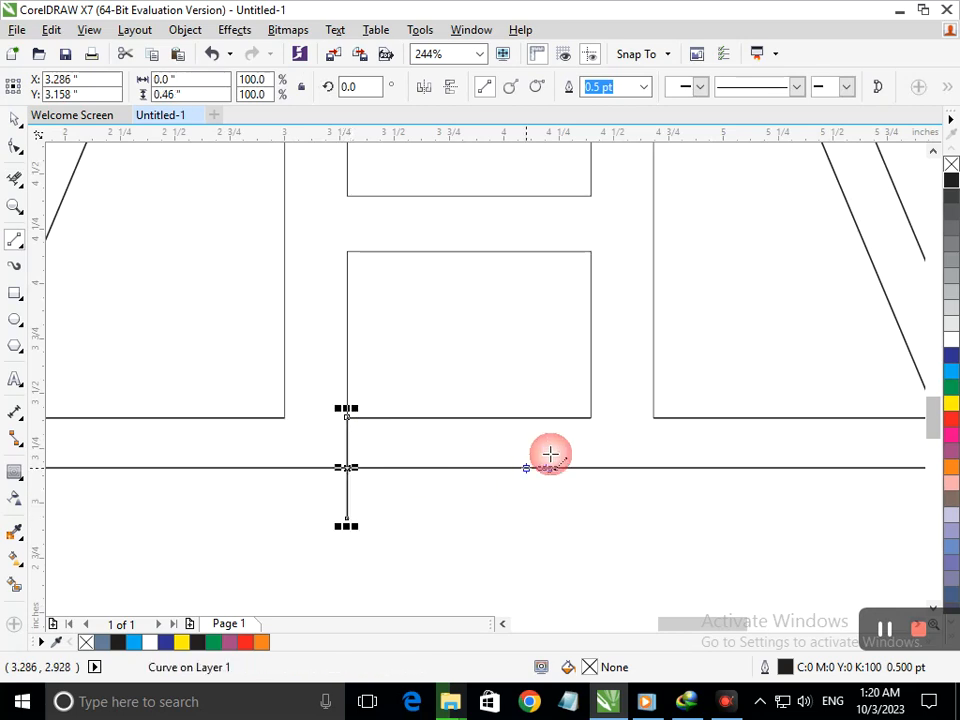
drag(590, 417, 590, 518)
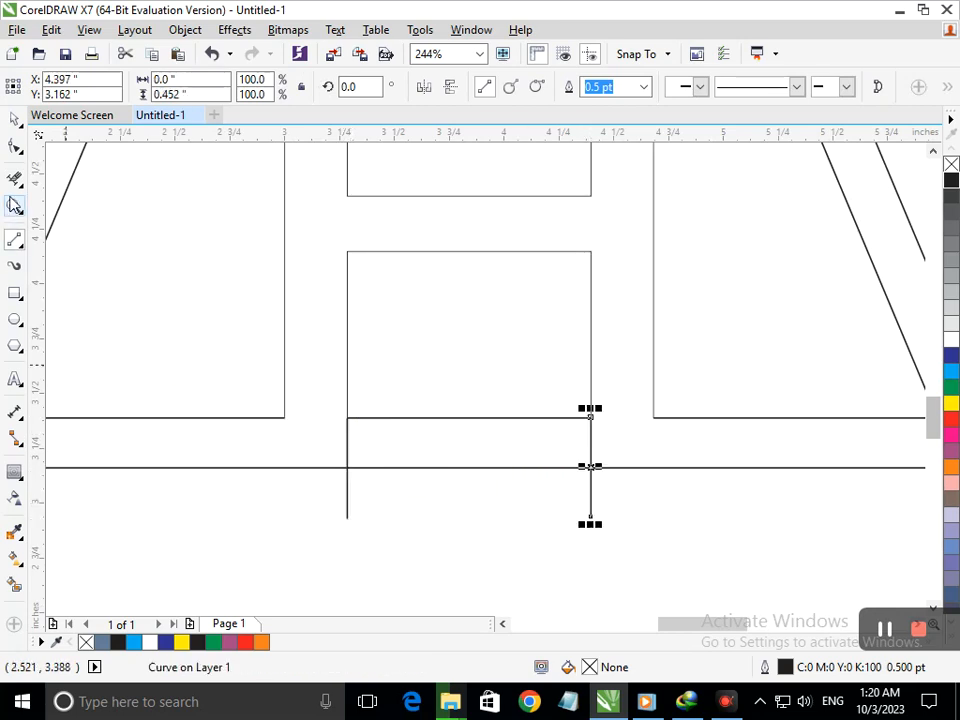
Delete both base segments between the H's legs and the line ends below the base with Virtual Segment Delete.
click(14, 178)
drag(483, 406, 435, 490)
drag(304, 506, 756, 517)
key(F2)
key(shift+F4)
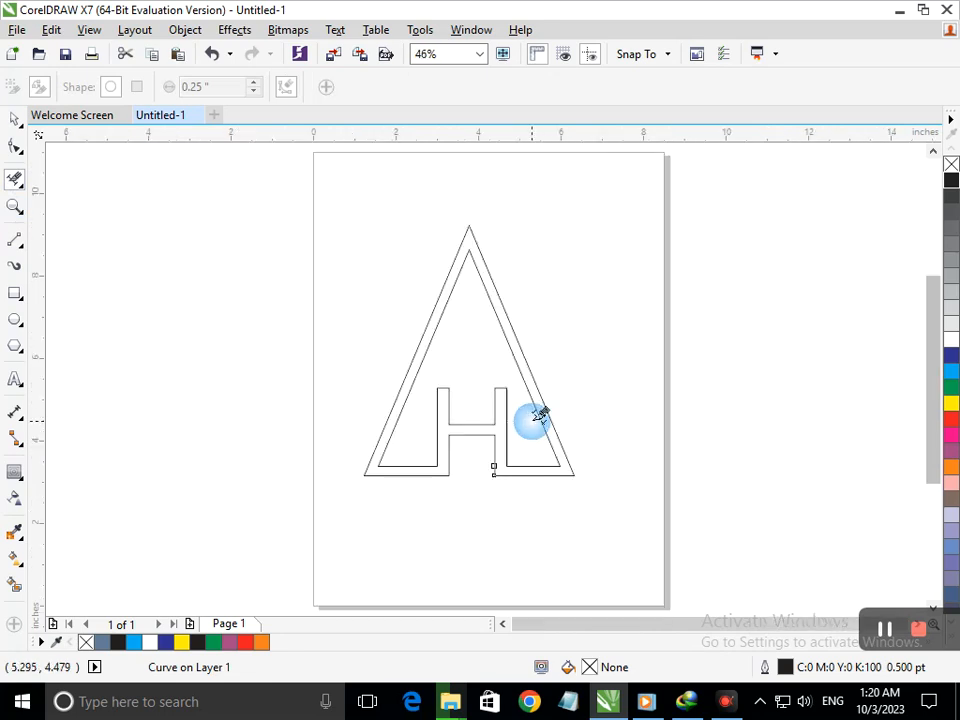
Smart-fill the band of the joined A and H outline with blue-grey and a 0.5 pt black outline.
click(15, 584)
click(493, 468)
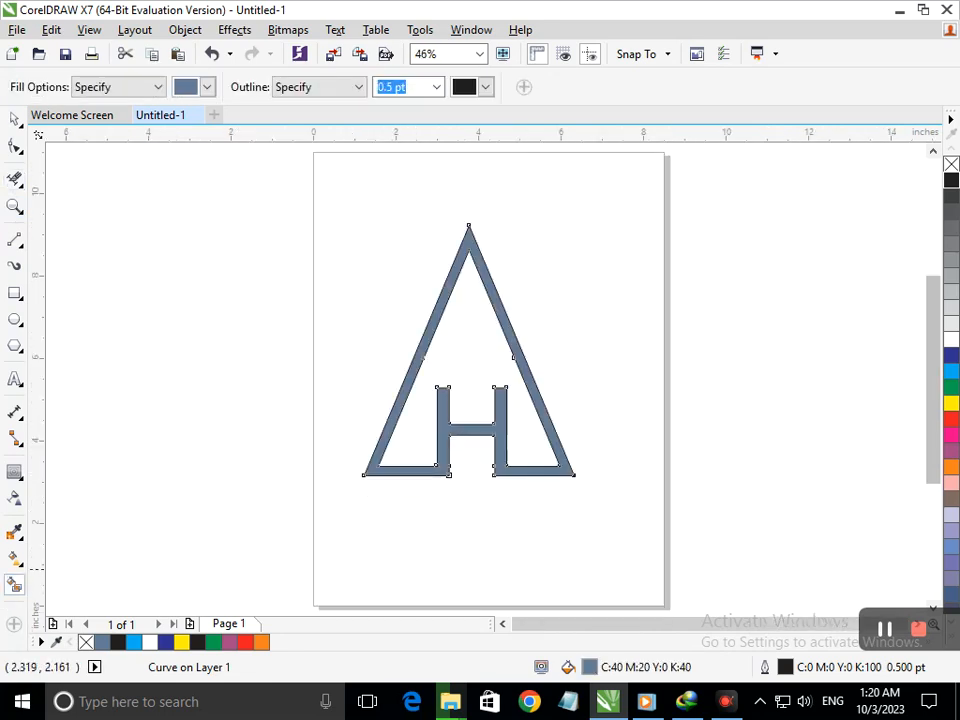
click(15, 119)
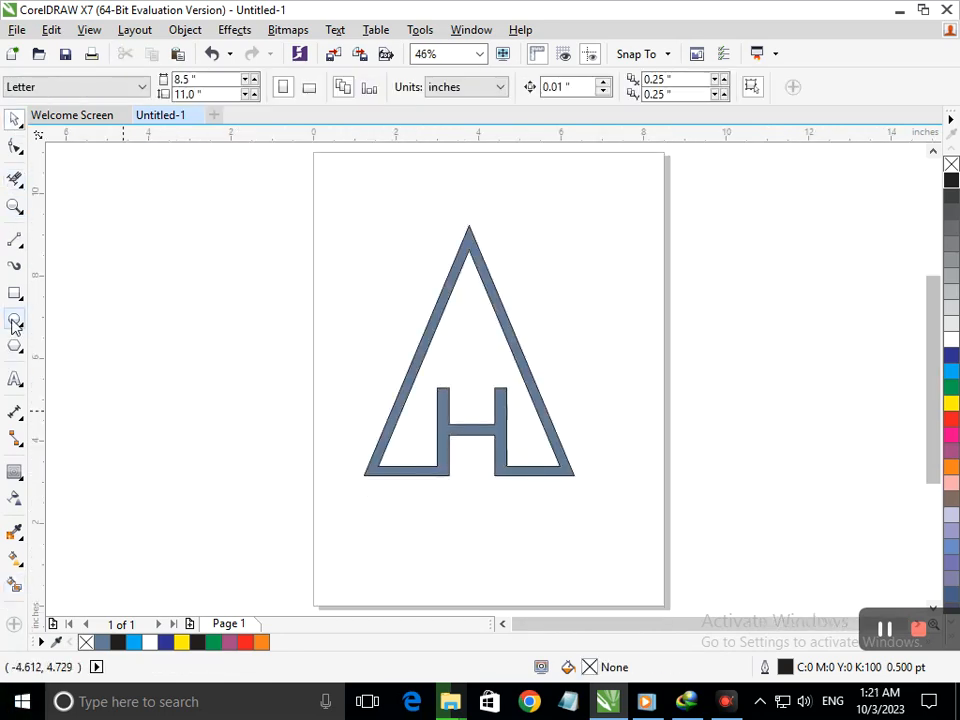
Draw a circle about 1.09 inches across inside the triangle above the H and fill it dark blue.
click(15, 319)
drag(453, 314, 464, 366)
click(15, 120)
click(468, 379)
click(951, 370)
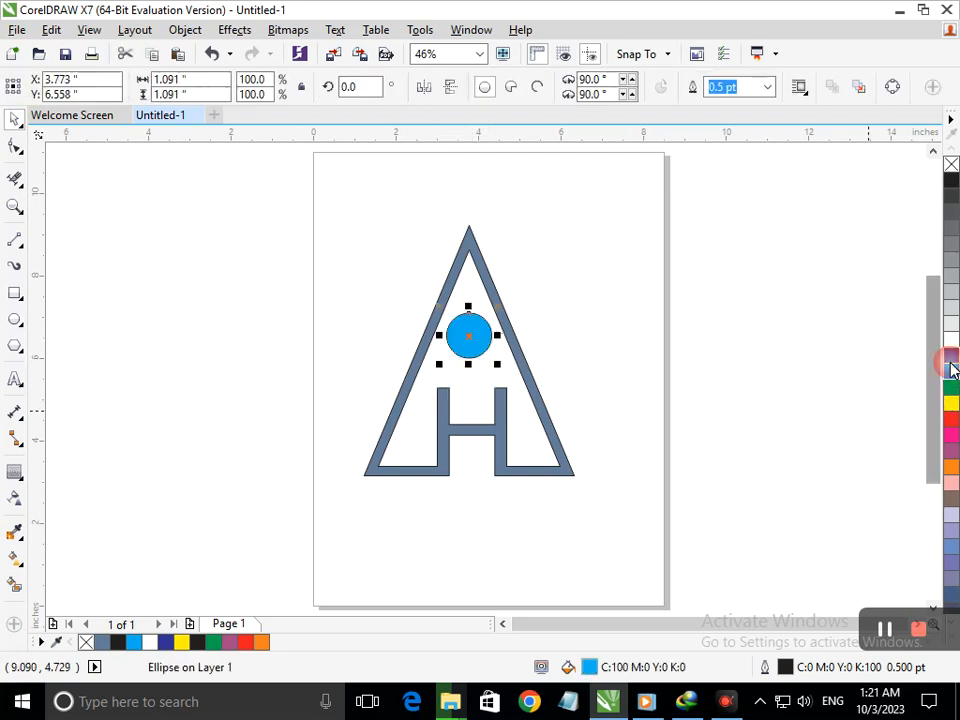
click(951, 356)
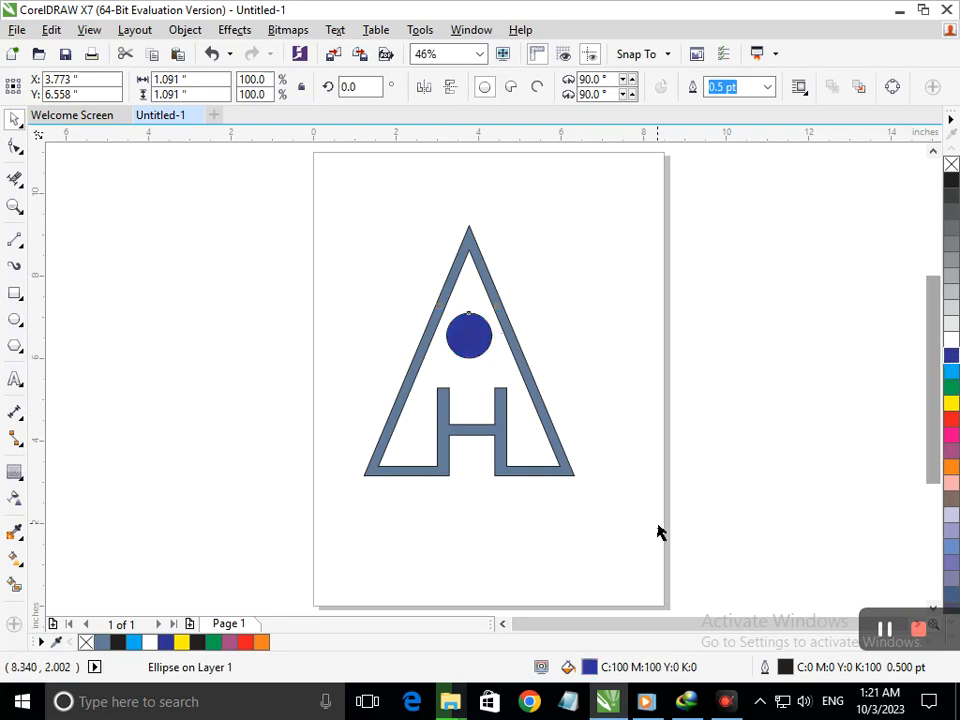
click(658, 527)
Shrink the dark blue circle slightly about its centre.
click(473, 361)
click(470, 345)
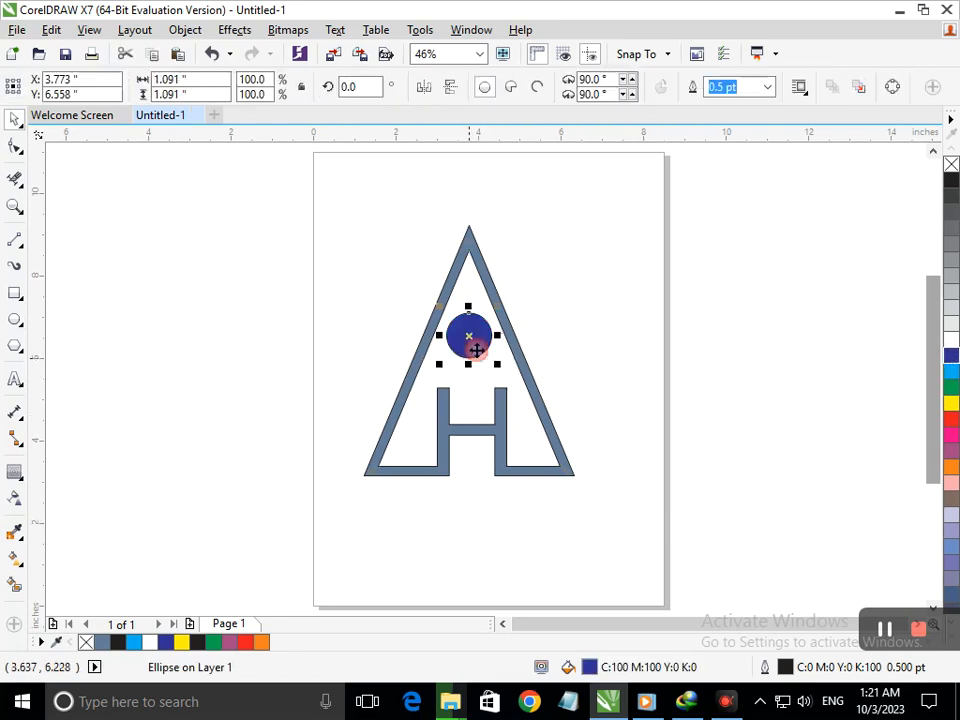
drag(441, 364, 448, 366)
click(466, 513)
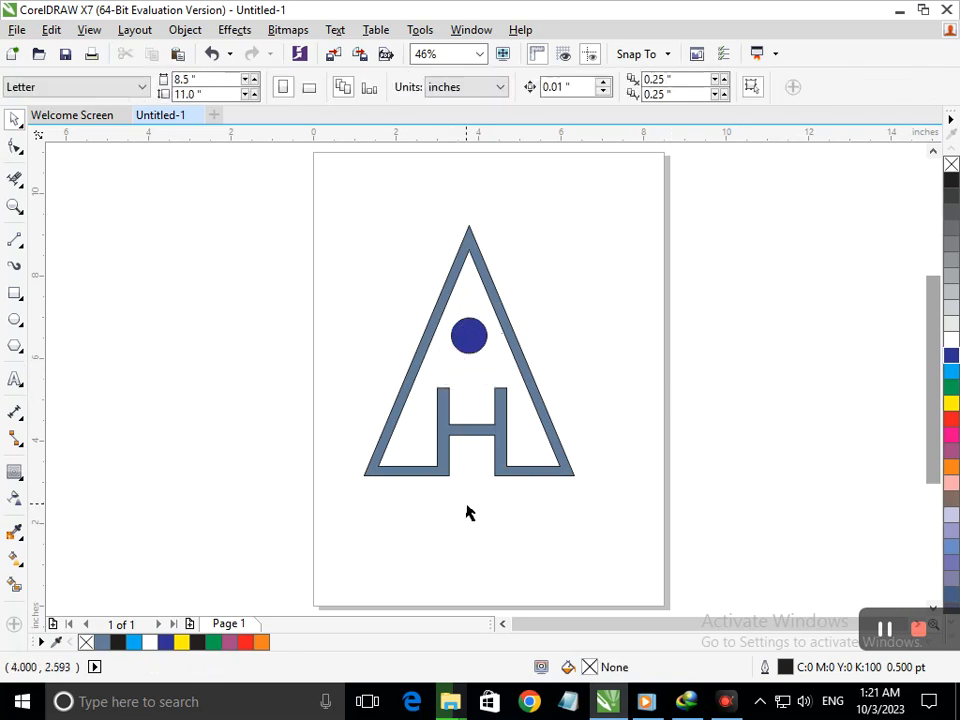
Apply a linear fountain fill to the joined A and H shape, from blue-grey at the apex to white below the base.
click(502, 480)
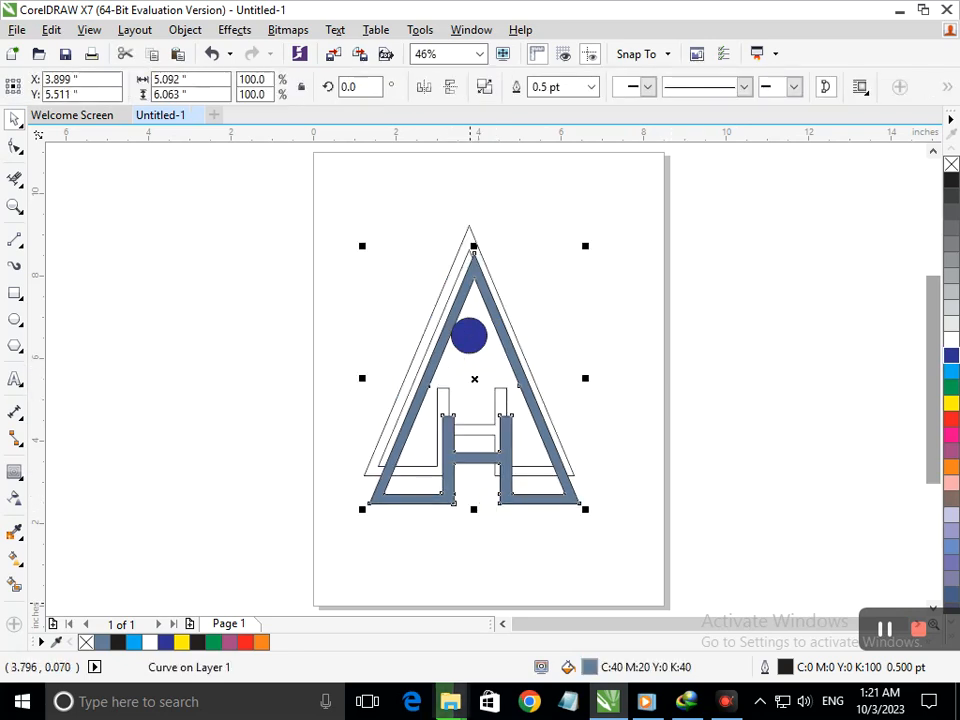
click(22, 564)
click(62, 557)
drag(470, 231, 484, 508)
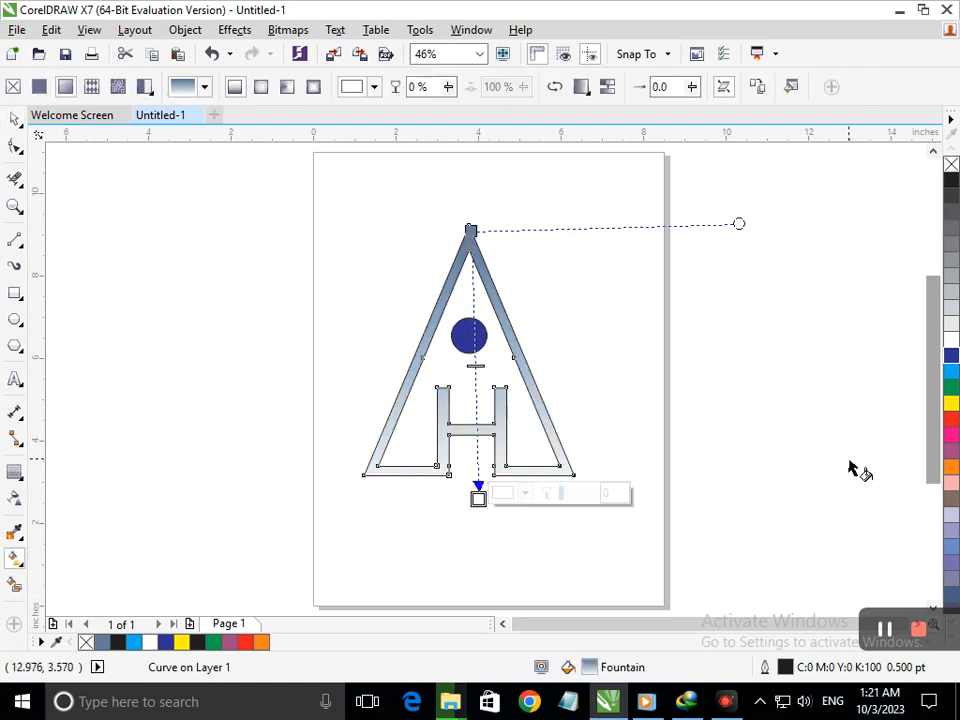
Set the lower end colour of the joined A and H shape's fountain fill to plum purple.
click(953, 455)
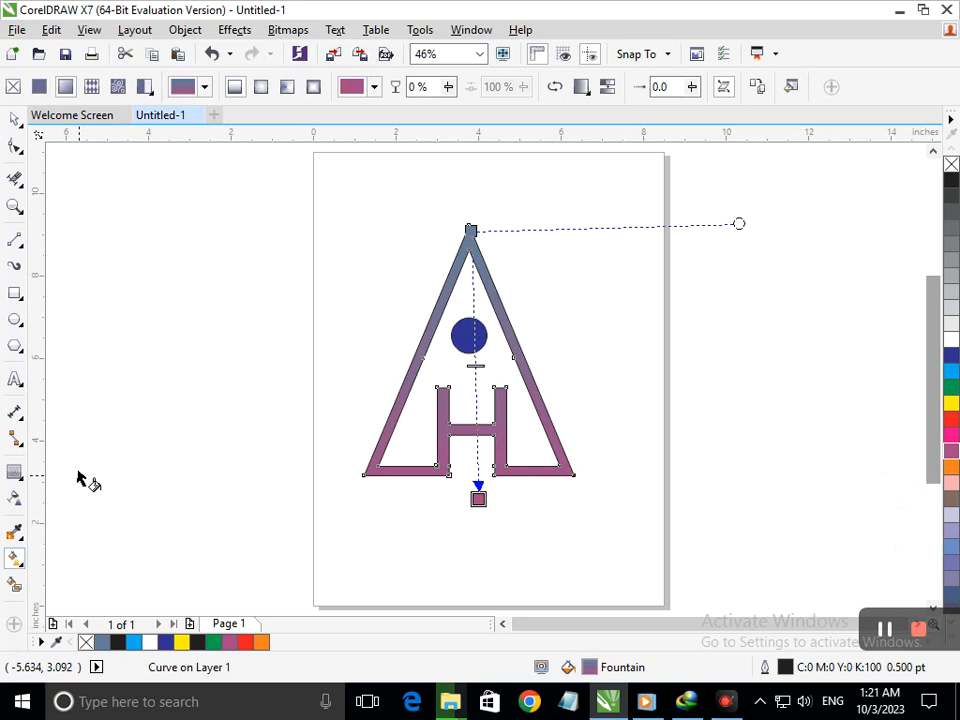
click(15, 121)
click(390, 369)
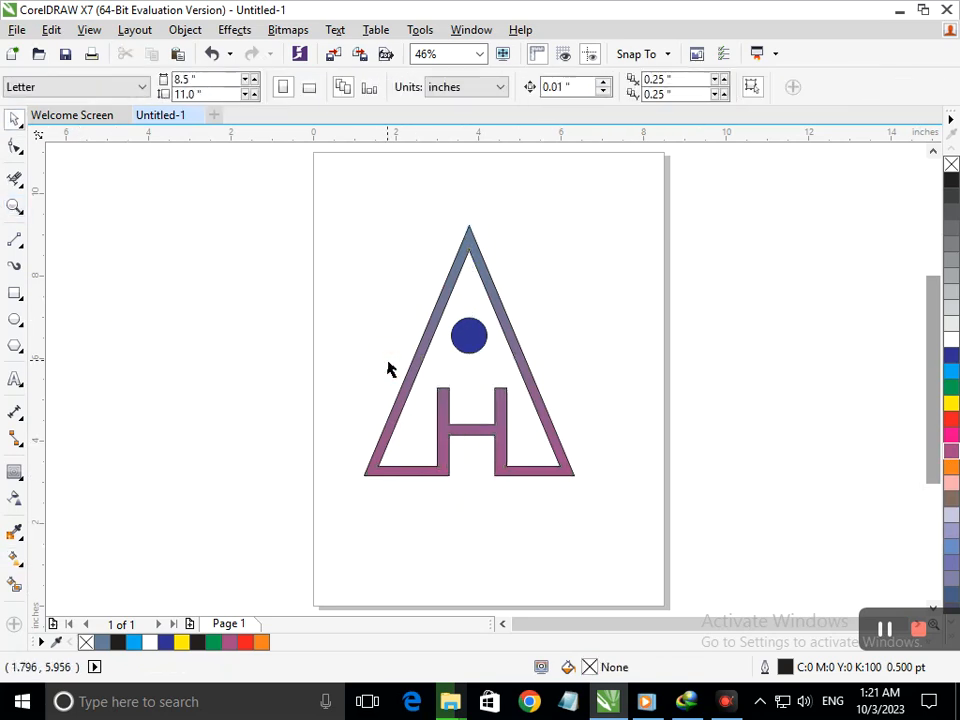
Apply an elliptical fountain fill to the circle, white at the centre and dark blue at the edge.
click(482, 352)
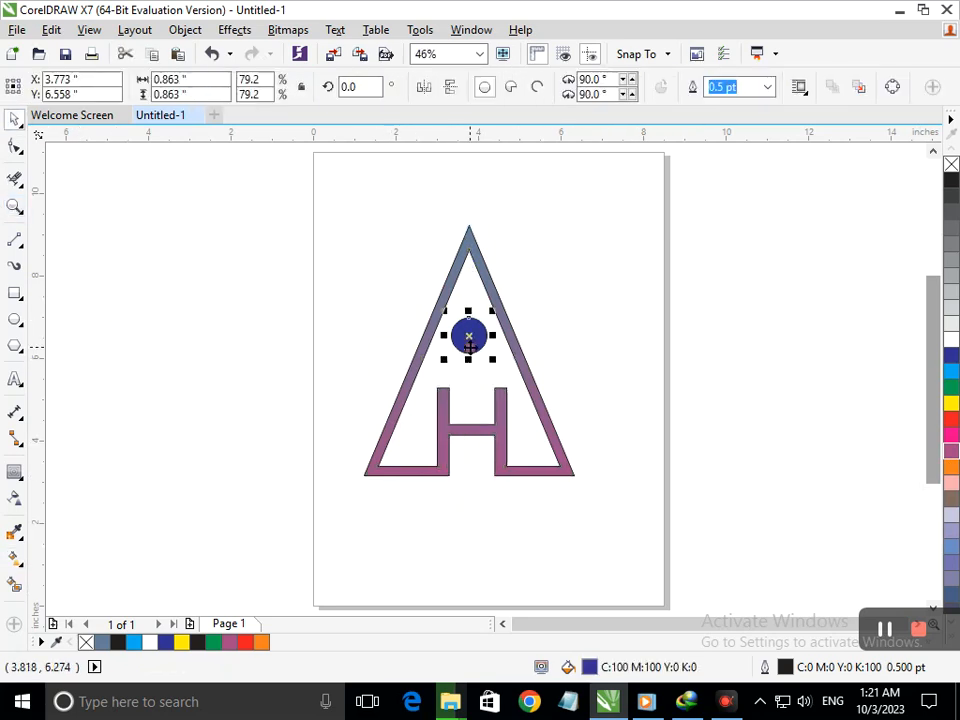
click(22, 566)
click(60, 560)
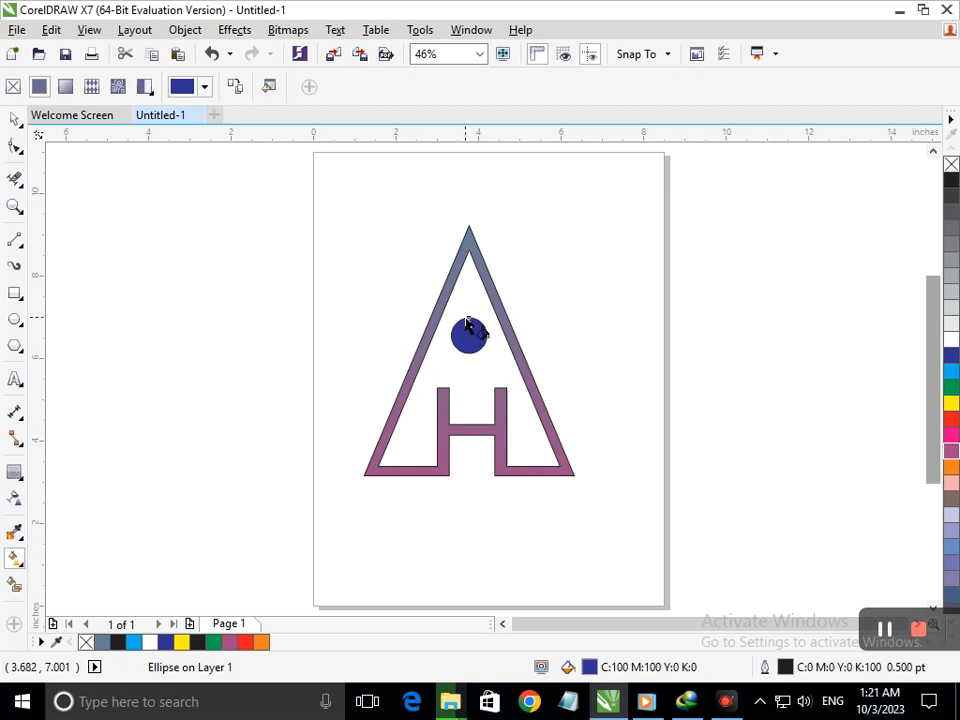
drag(469, 336, 469, 351)
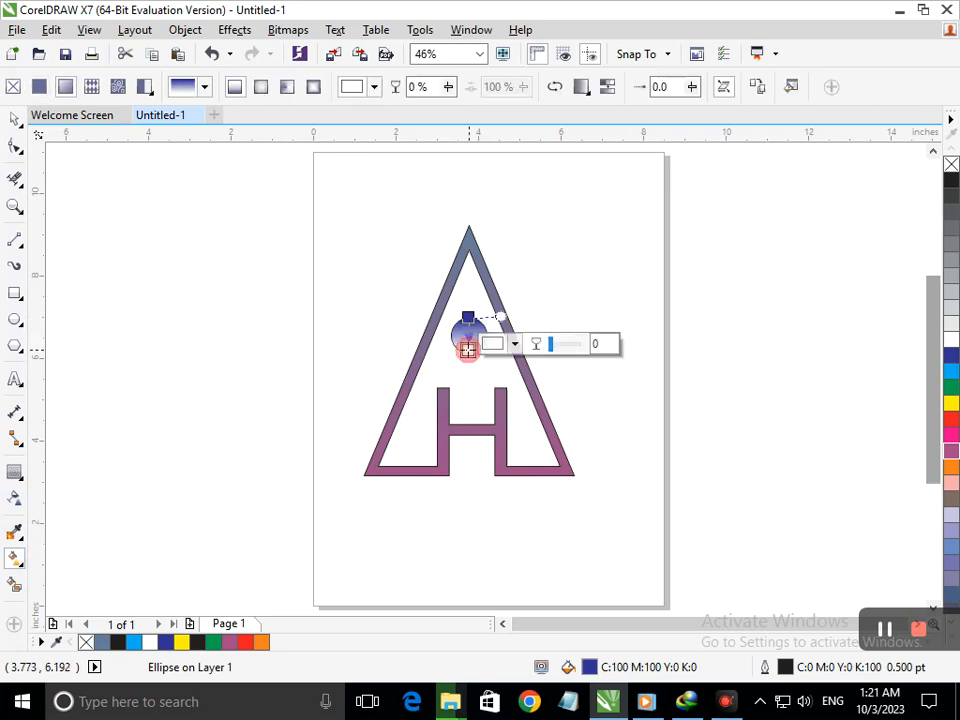
click(260, 88)
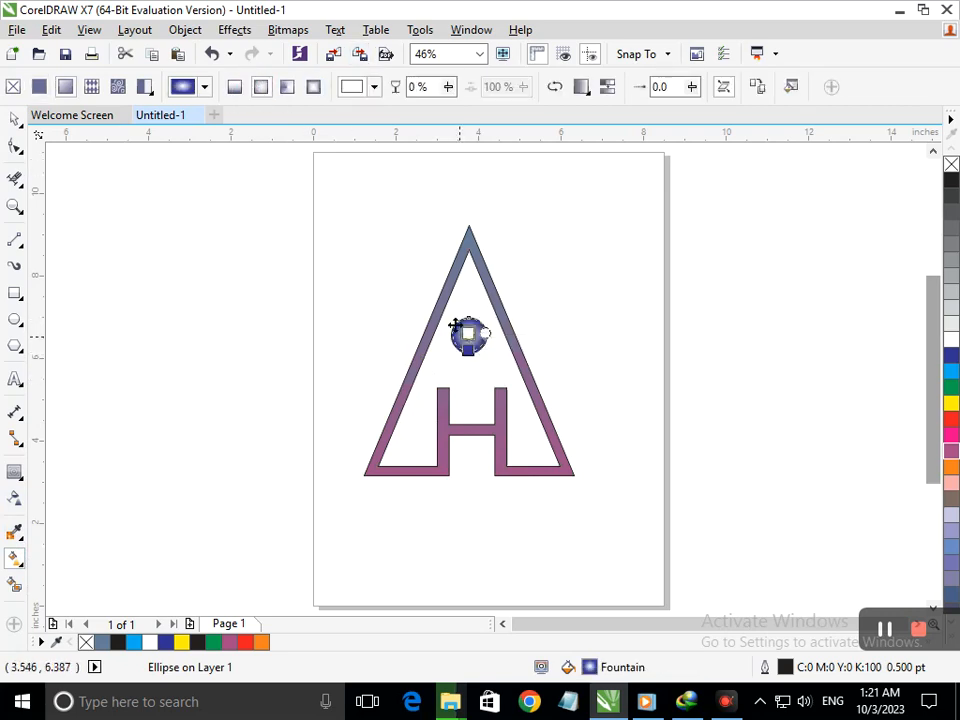
Extend the circle's fountain fill just beyond its lower edge and place the white highlight at the circle's centre.
scroll(455, 326, up, 5)
mouse_move(384, 321)
mouse_down()
mouse_move(384, 330)
mouse_move(399, 306)
mouse_move(385, 304)
mouse_up()
drag(384, 427, 384, 476)
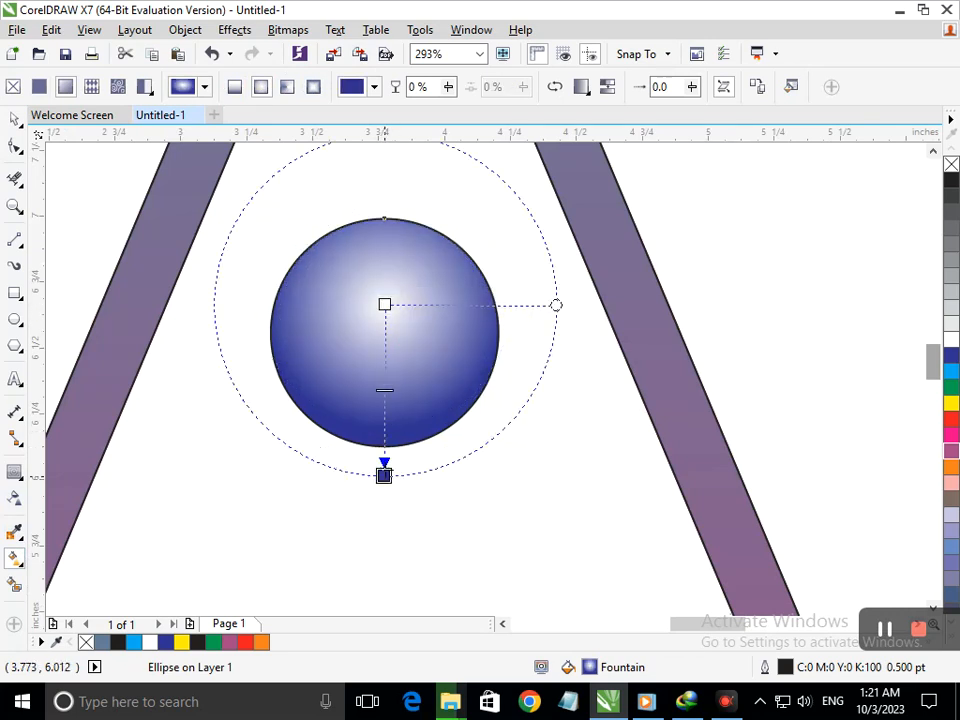
drag(385, 304, 384, 332)
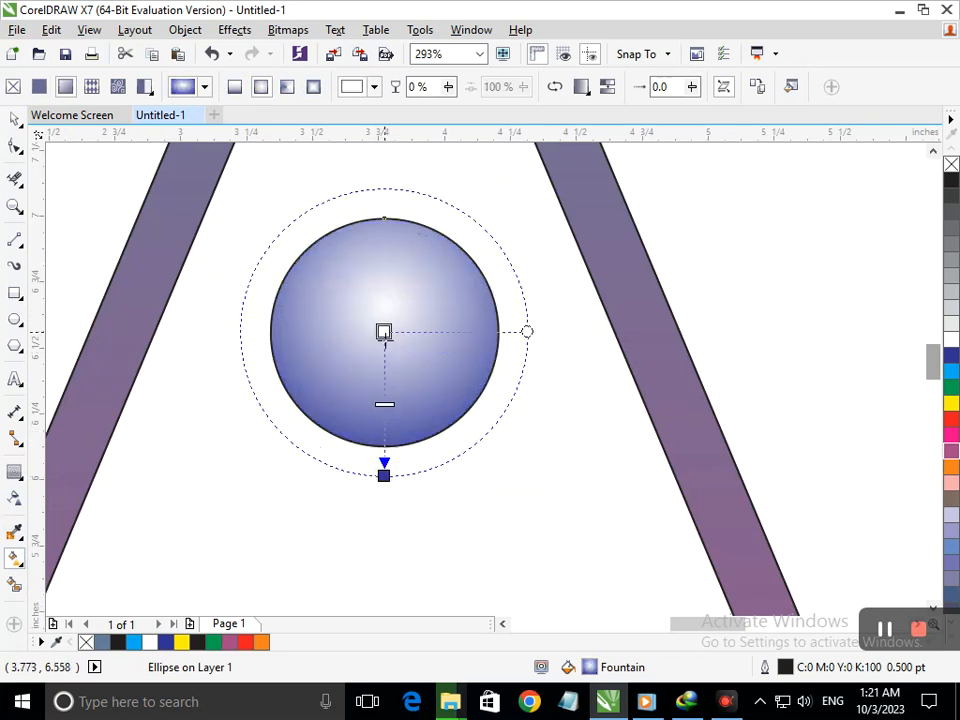
scroll(484, 336, down, 5)
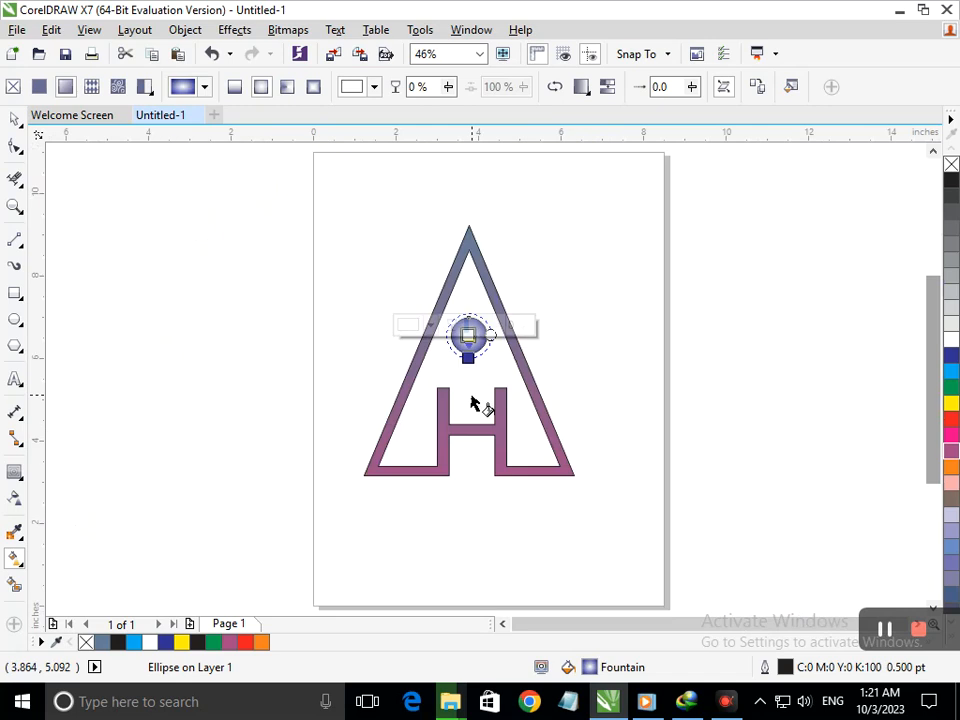
click(13, 121)
click(261, 369)
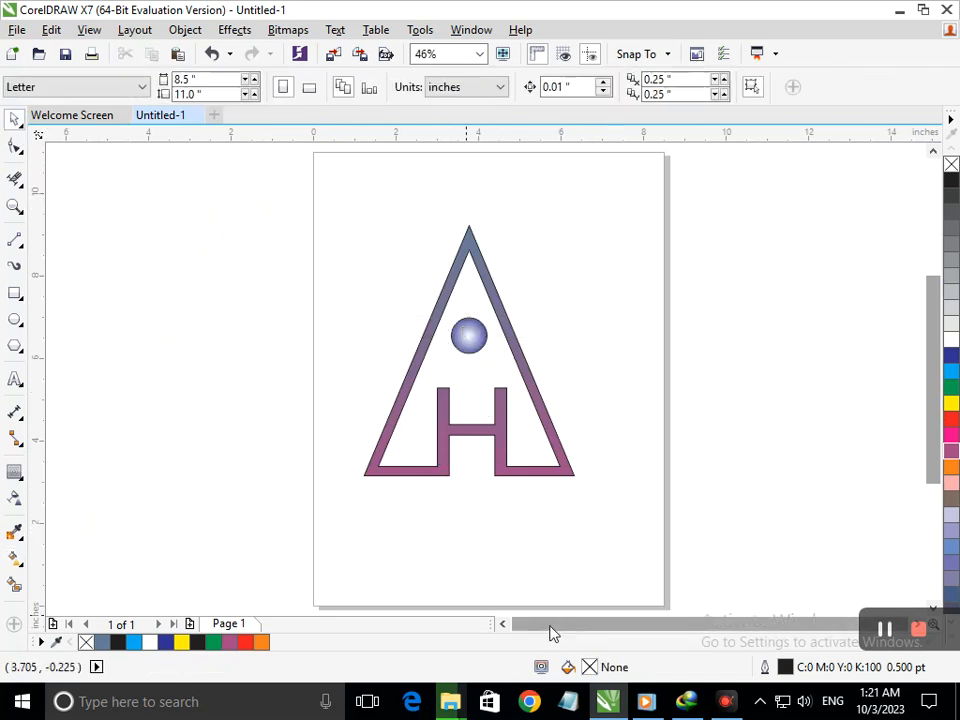
Group all the logo objects, including the circle and the joined A and H shape.
drag(648, 544, 299, 193)
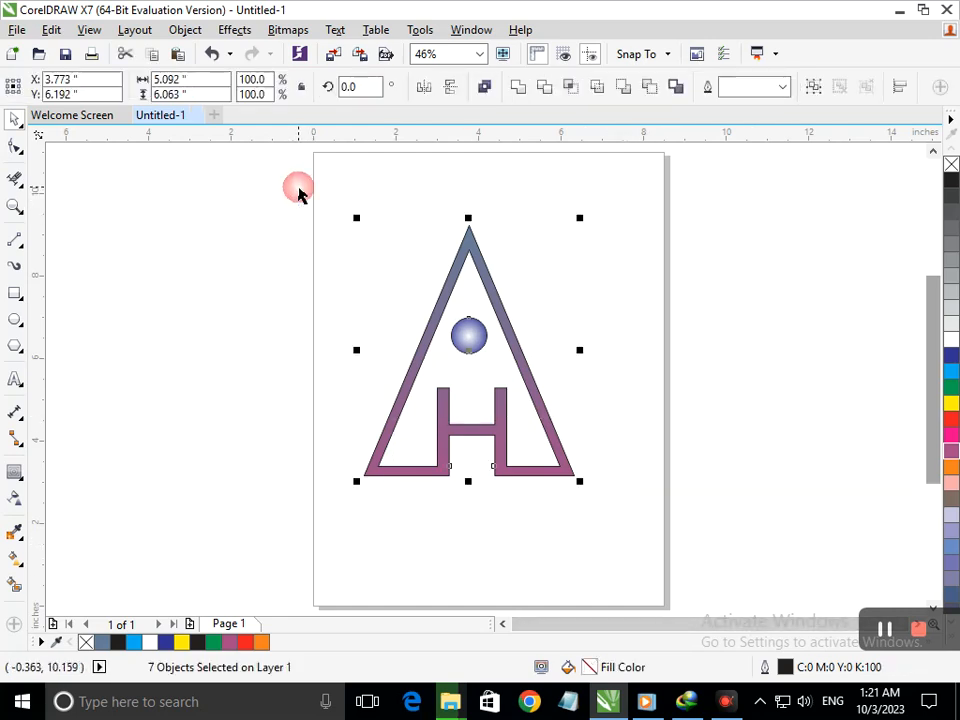
click(576, 562)
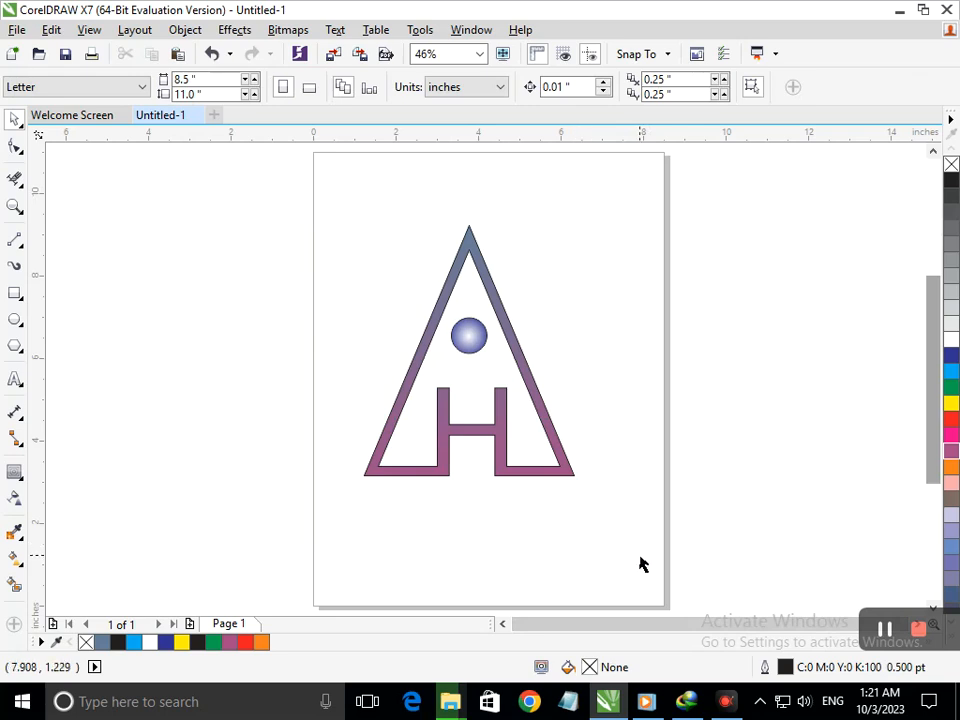
drag(617, 552, 343, 193)
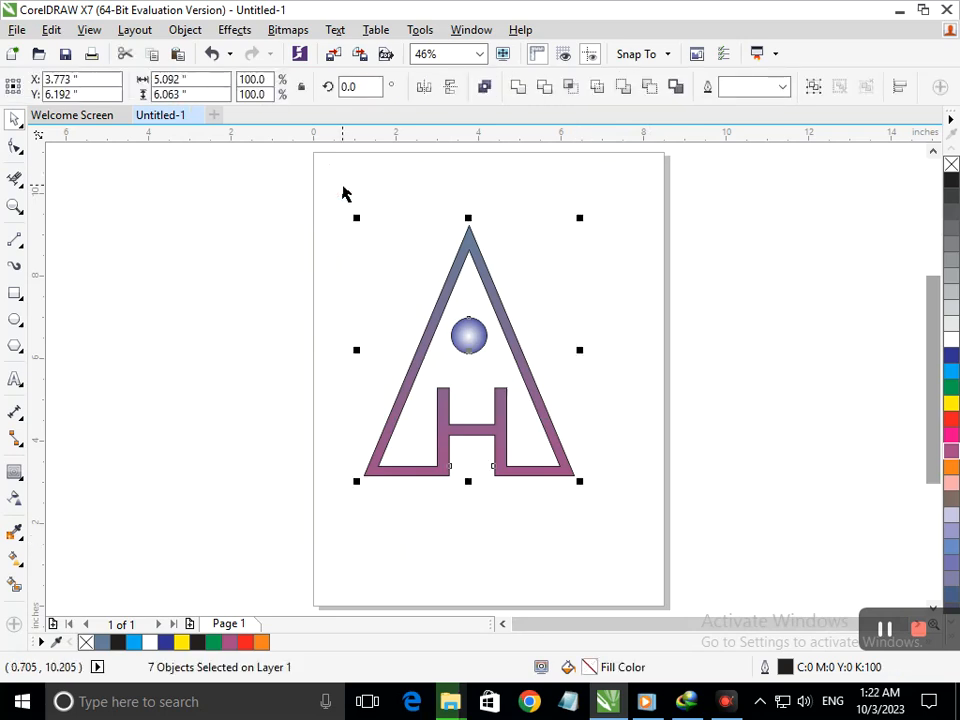
key(ctrl+g)
Move the grouped logo off the page to the empty canvas area far up and to the left.
scroll(527, 414, down, 1)
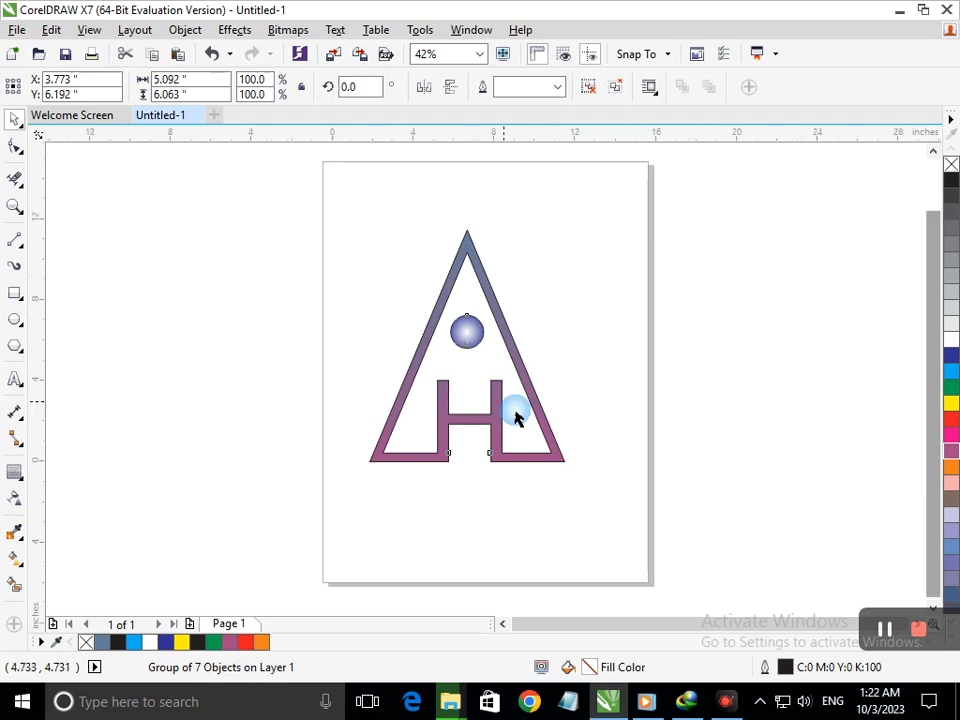
scroll(427, 384, down, 3)
drag(427, 384, 210, 359)
drag(311, 298, 369, 341)
scroll(403, 418, down, 8)
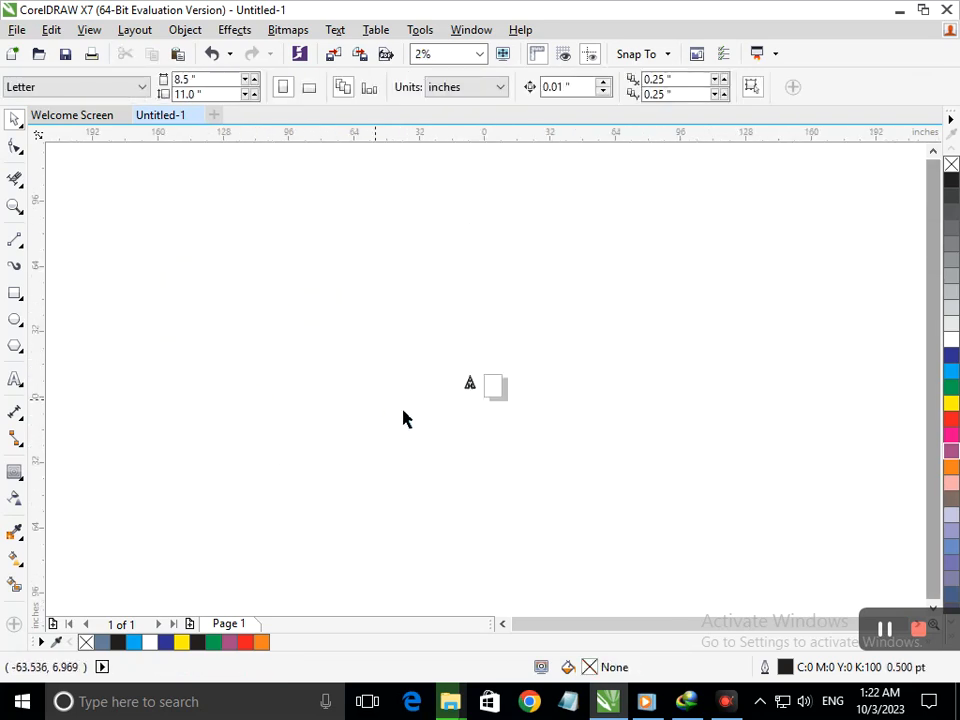
drag(508, 413, 508, 413)
drag(468, 378, 234, 322)
Enlarge the grouped logo to 150%, about 7.64 by 9.09 inches, and place it near X -133.1, Y 47.45 inches.
click(432, 456)
drag(362, 463, 341, 521)
drag(420, 497, 461, 503)
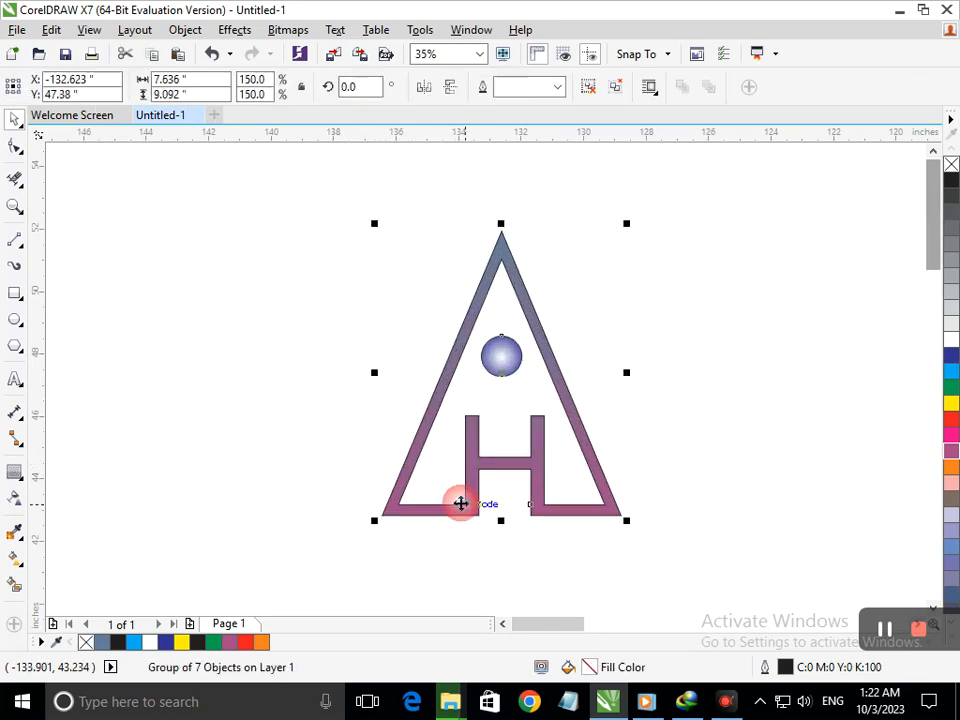
click(733, 450)
drag(540, 517, 520, 514)
click(531, 491)
click(519, 476)
click(677, 463)
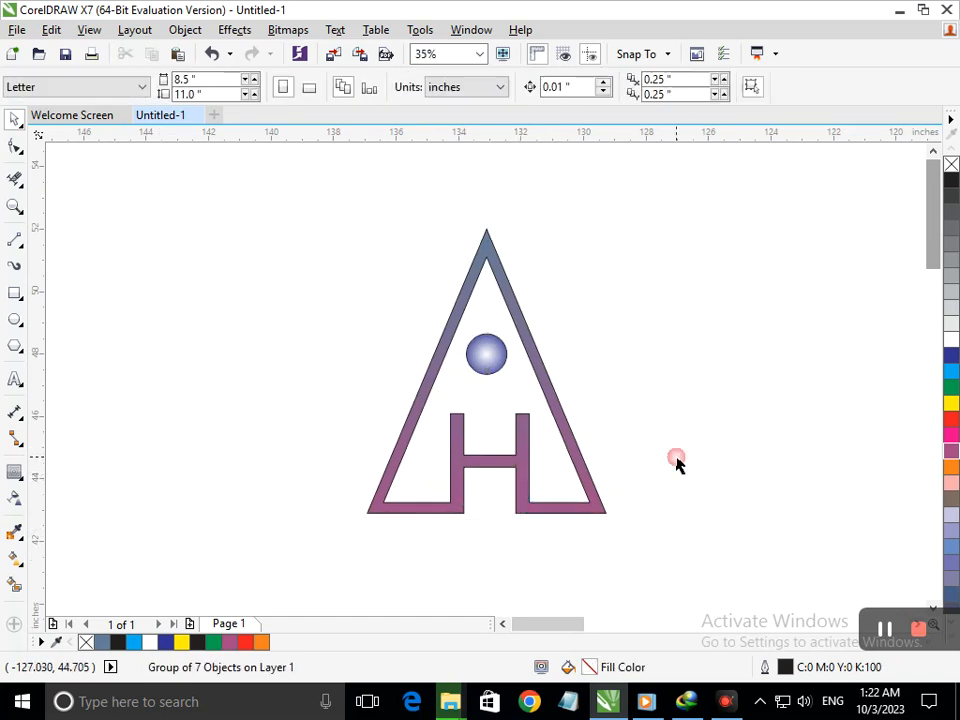
Enlarge the grouped logo about its centre to 167.8%, about 8.55 by 10.18 inches.
click(527, 512)
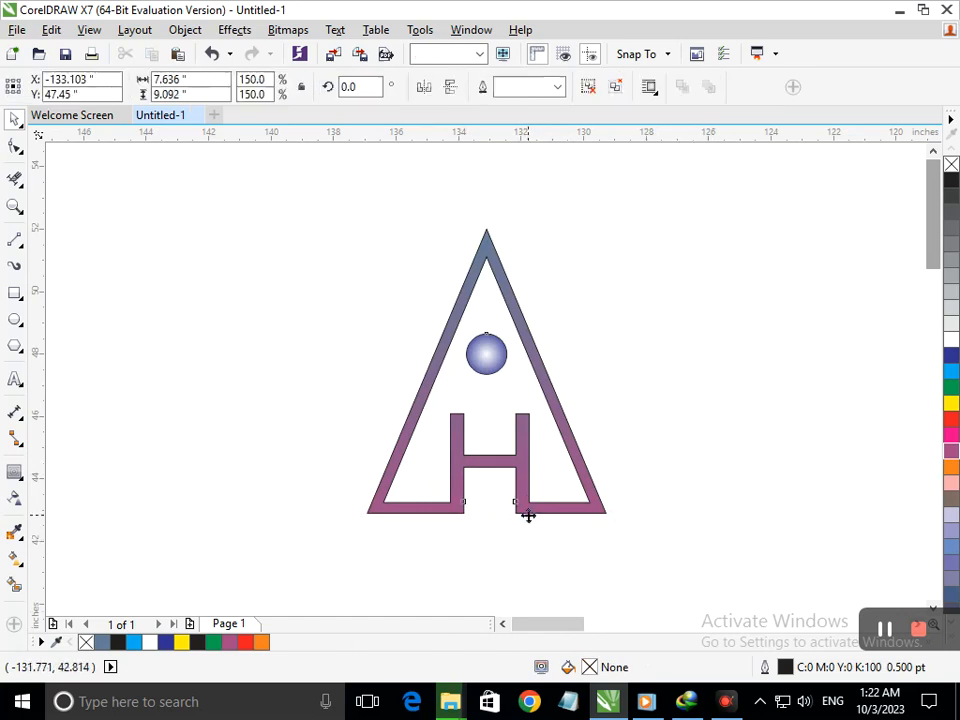
mouse_move(613, 521)
mouse_down()
mouse_move(637, 559)
mouse_move(611, 544)
mouse_up()
click(617, 568)
click(519, 508)
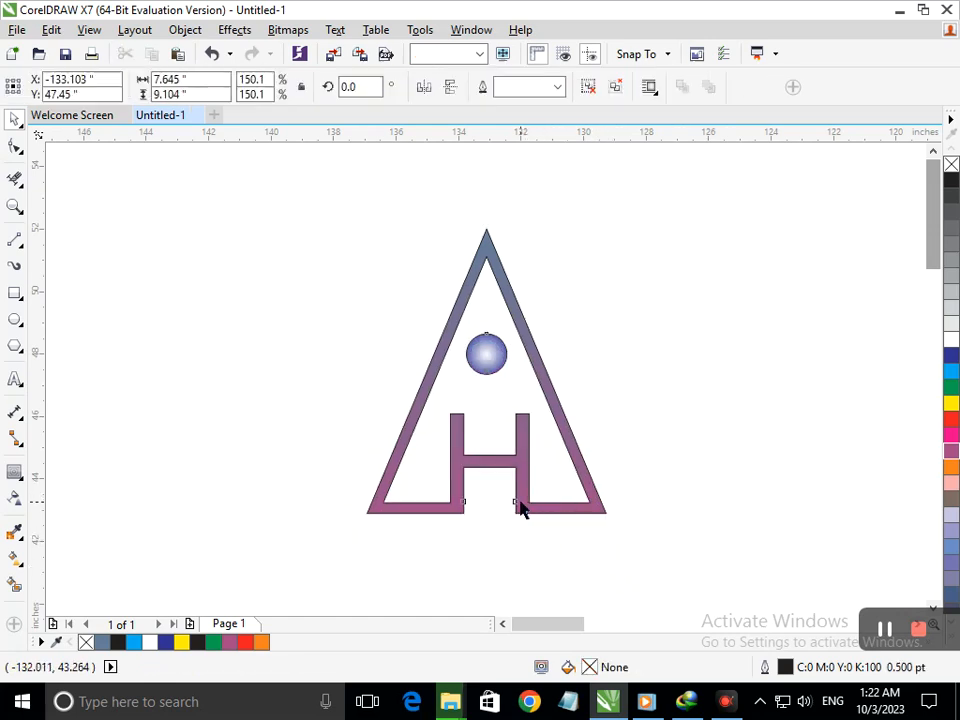
click(741, 499)
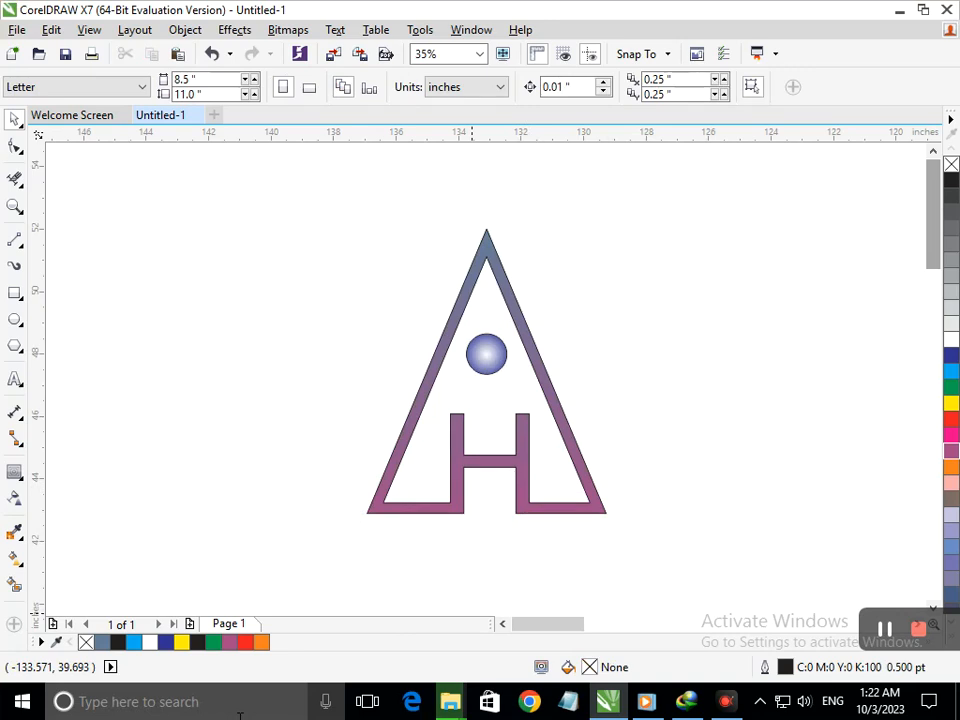
click(590, 510)
drag(612, 521, 626, 540)
click(660, 542)
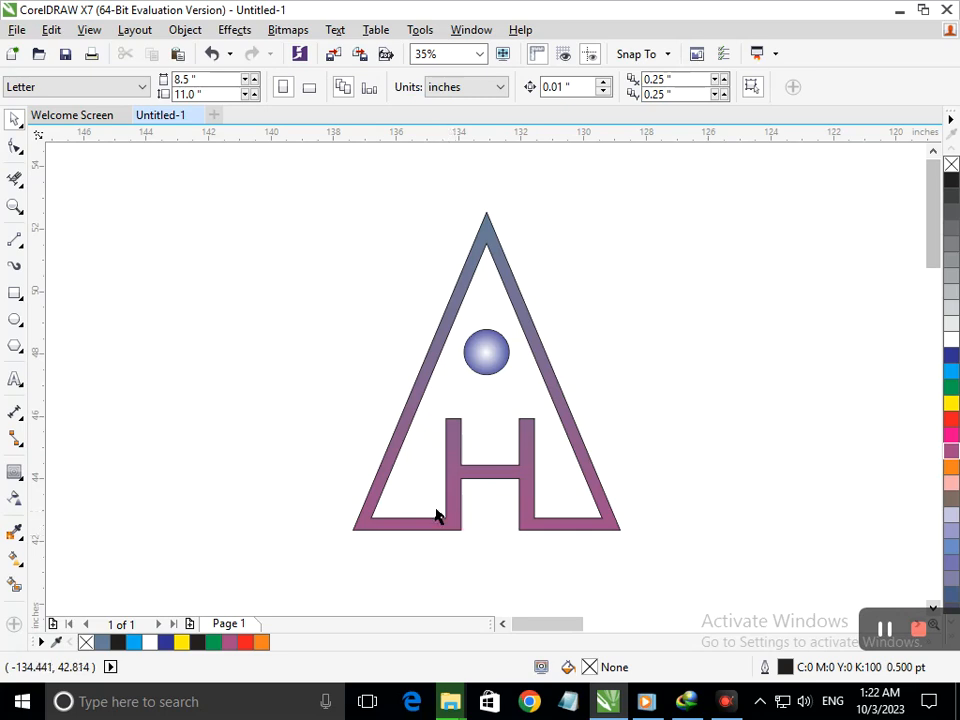
Try to edit the corner node at the foot of the H's left stem with the Shape tool.
scroll(448, 528, up, 5)
click(14, 147)
click(321, 350)
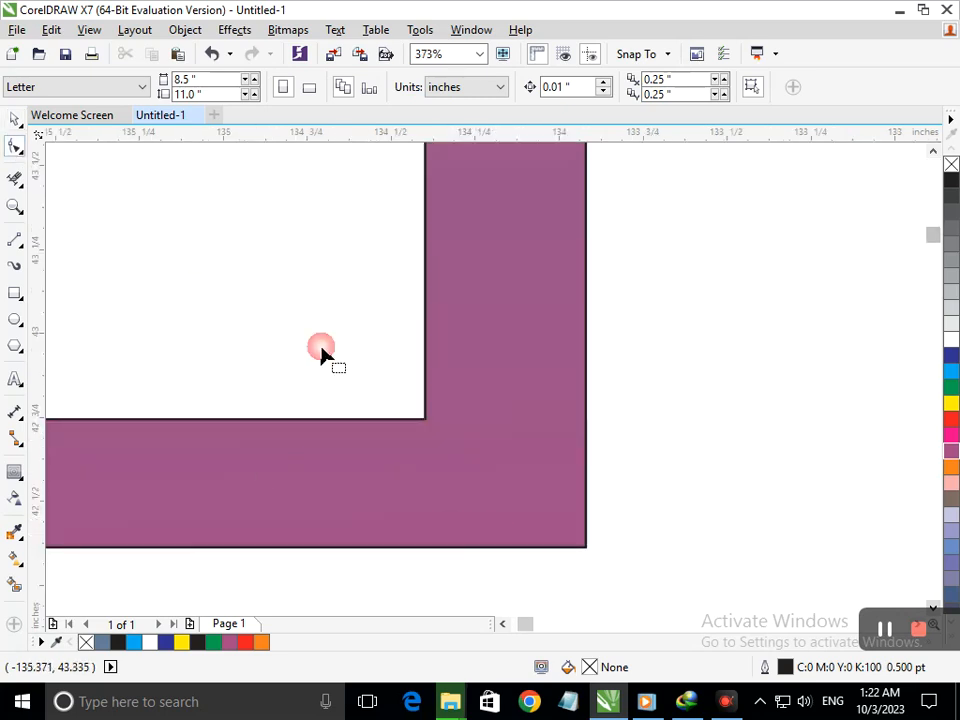
click(578, 552)
click(591, 560)
click(14, 121)
click(396, 436)
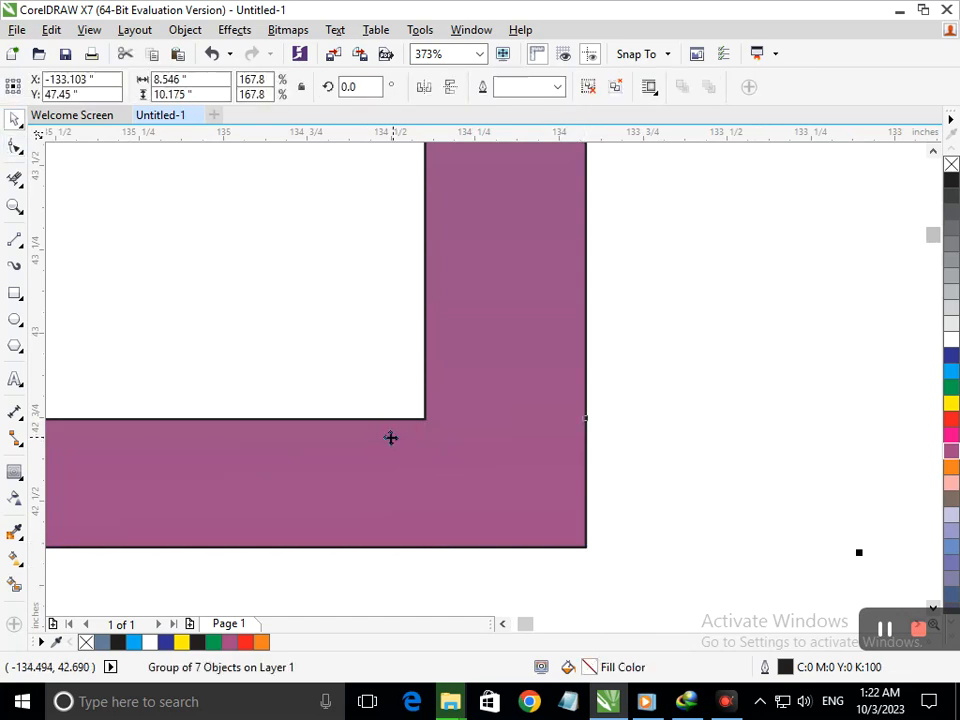
click(14, 147)
click(484, 596)
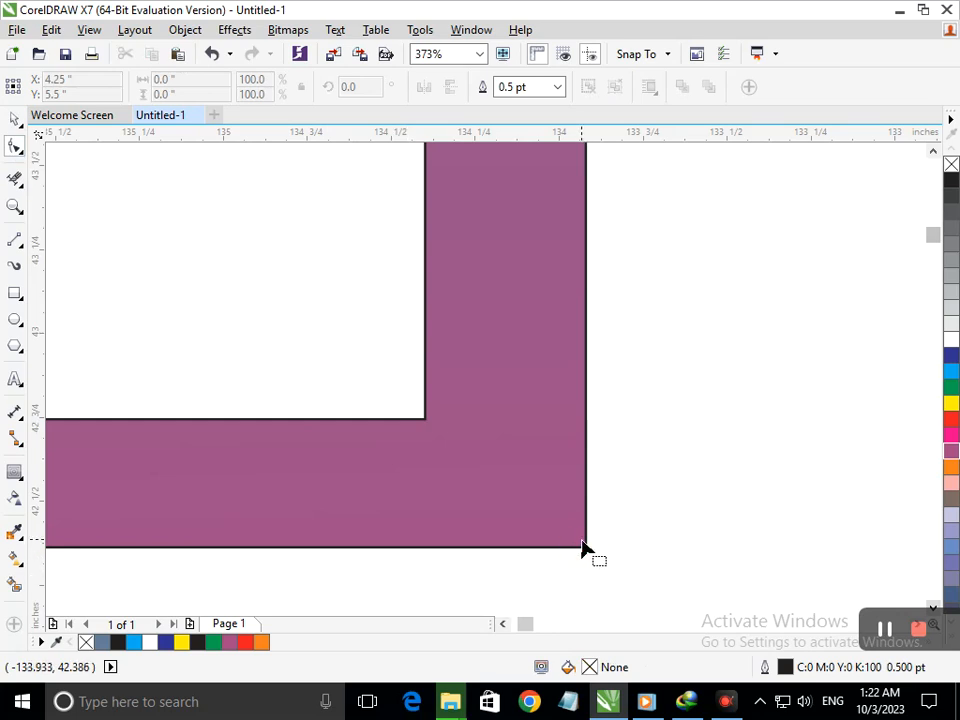
scroll(448, 525, down, 6)
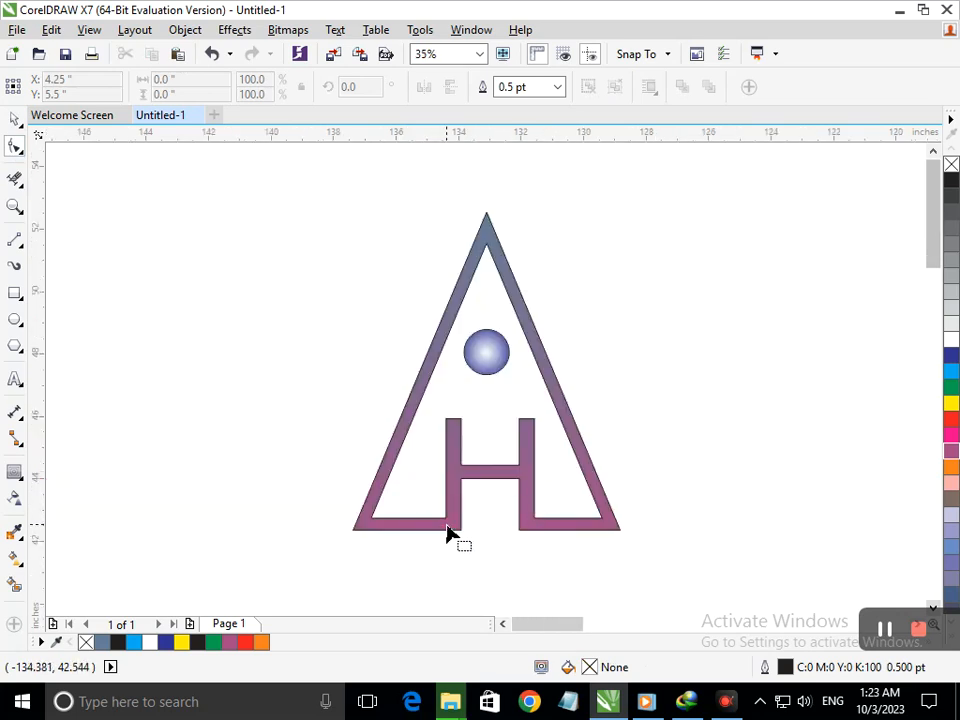
Ungroup the logo into its separate objects.
click(14, 119)
click(437, 359)
click(616, 87)
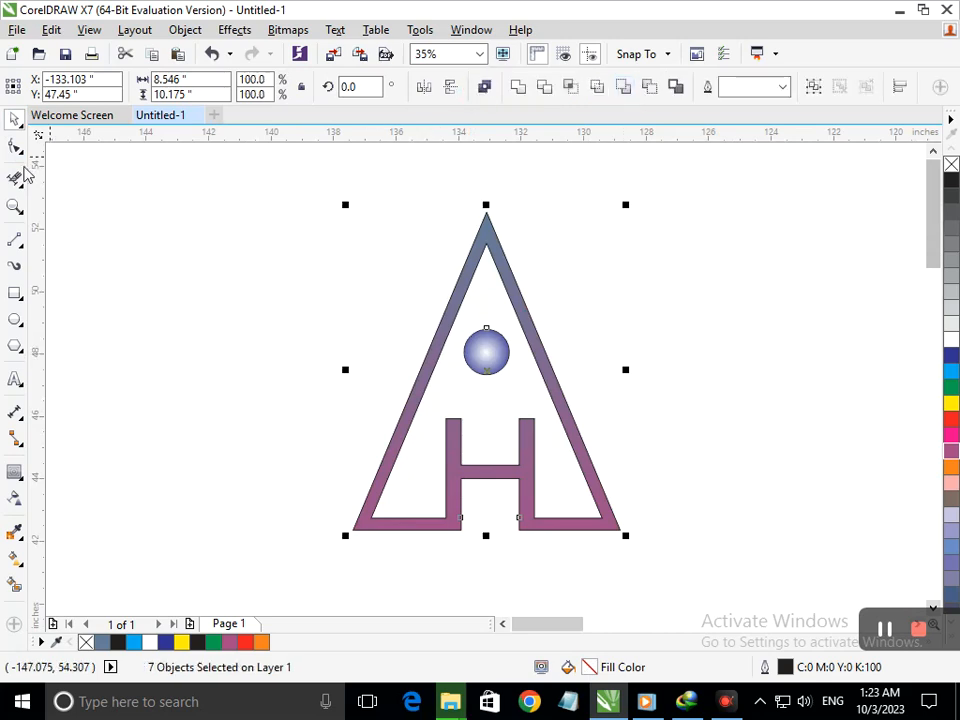
Try shifting the overlapping corner nodes at the foot of the H's left stem, and undo the shifts.
click(15, 146)
drag(403, 482, 510, 551)
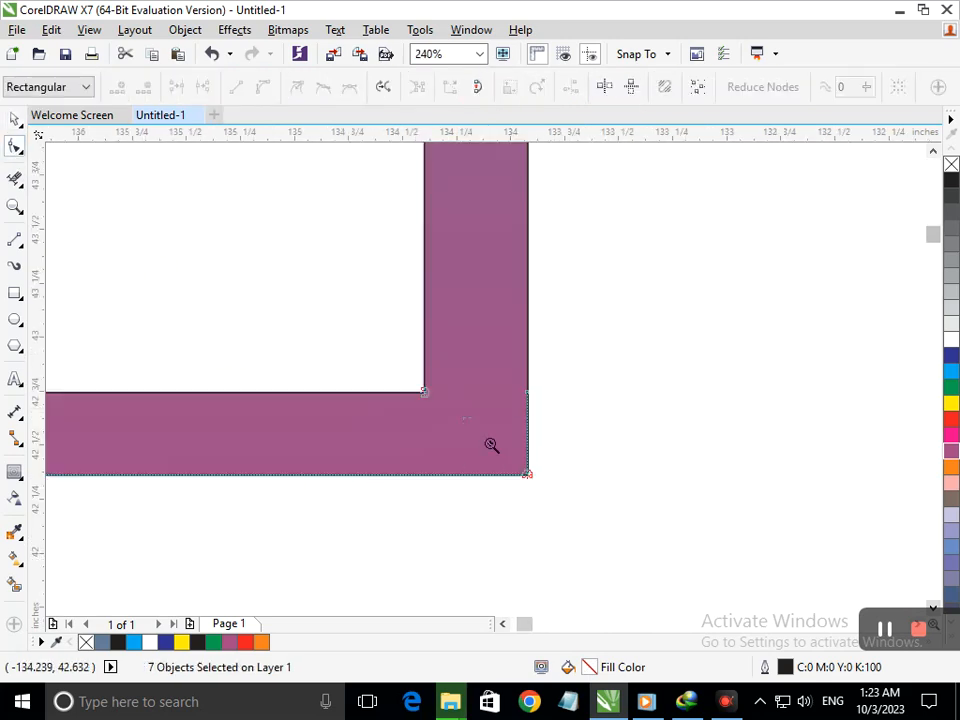
scroll(520, 460, up, 4)
scroll(570, 430, up, 3)
scroll(595, 500, up, 7)
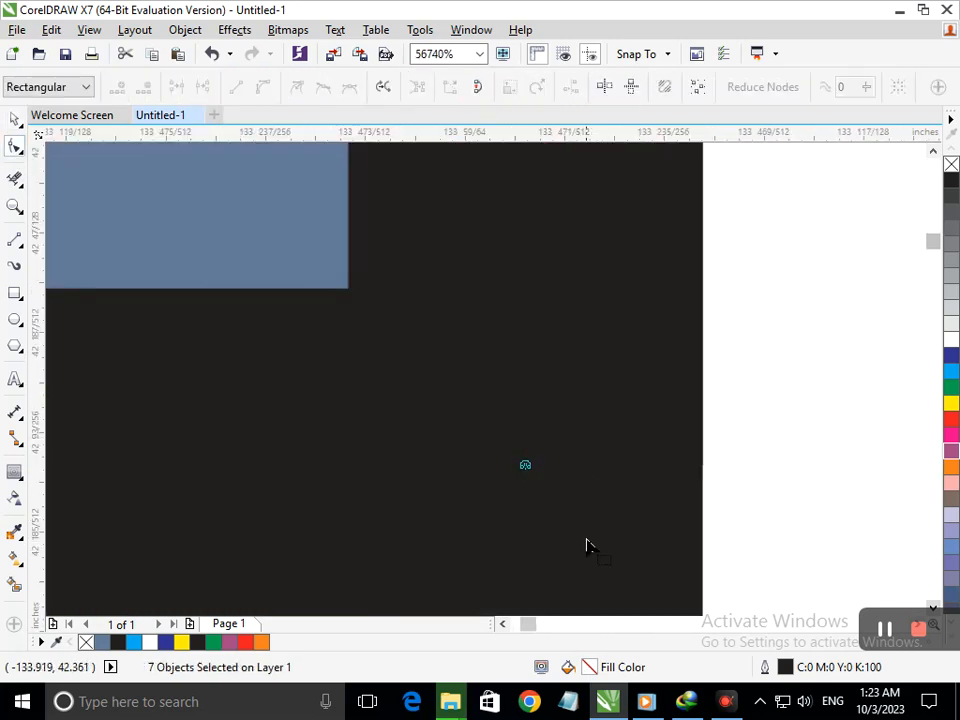
drag(525, 466, 520, 501)
key(ctrl+z)
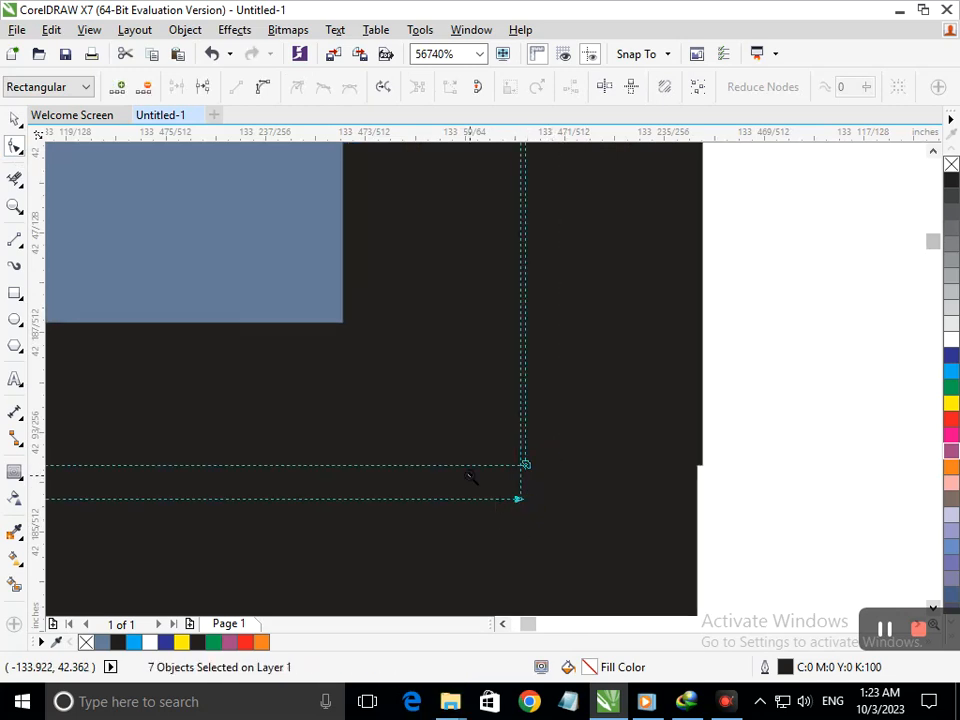
key(ctrl+z)
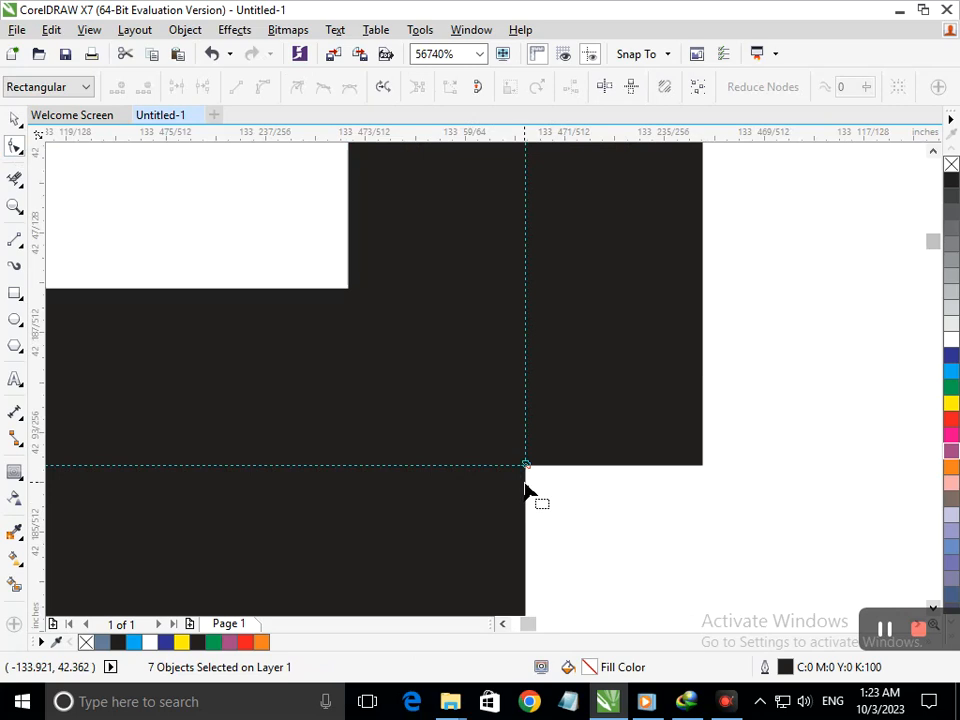
drag(419, 405, 508, 488)
key(F3)
key(ctrl+z)
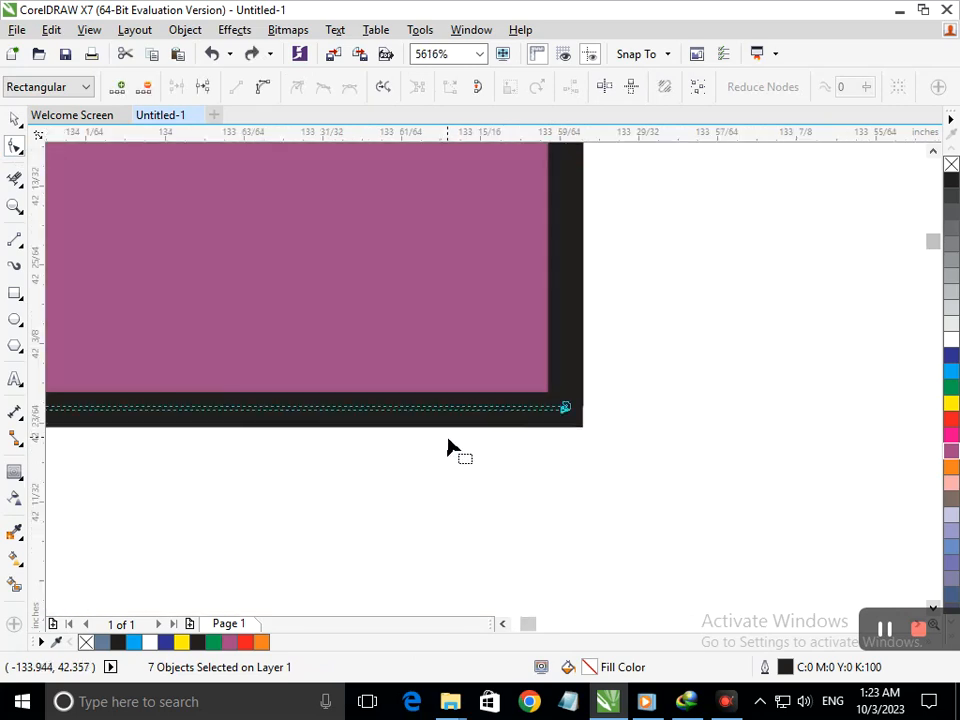
drag(430, 403, 486, 466)
scroll(487, 466, down, 12)
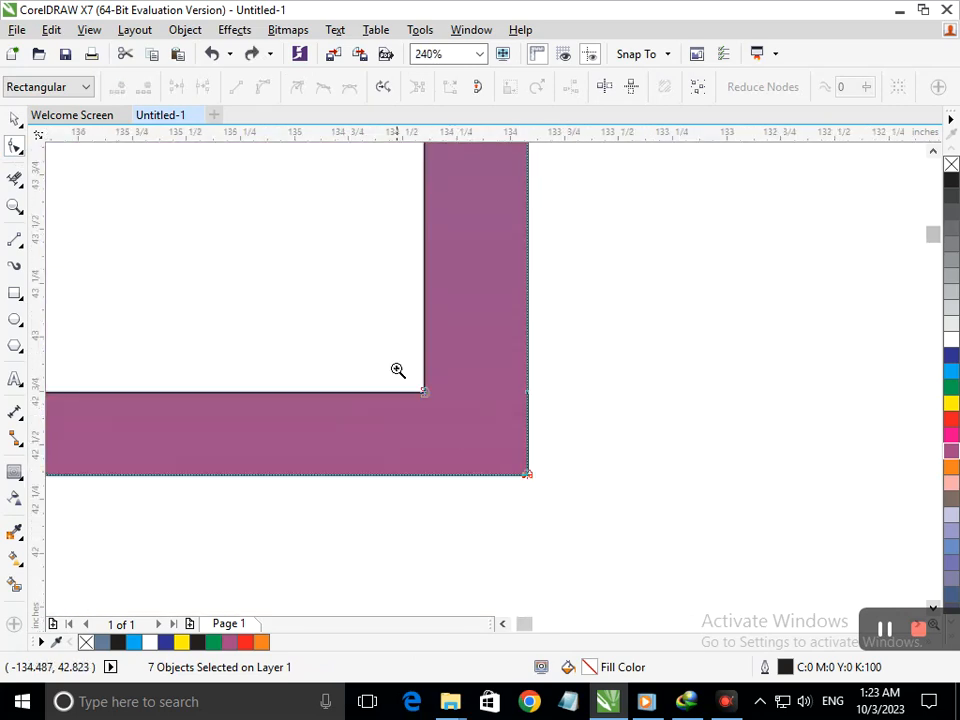
Pull the joined A and H curve downward on its own, undo the move and deselect it.
click(15, 120)
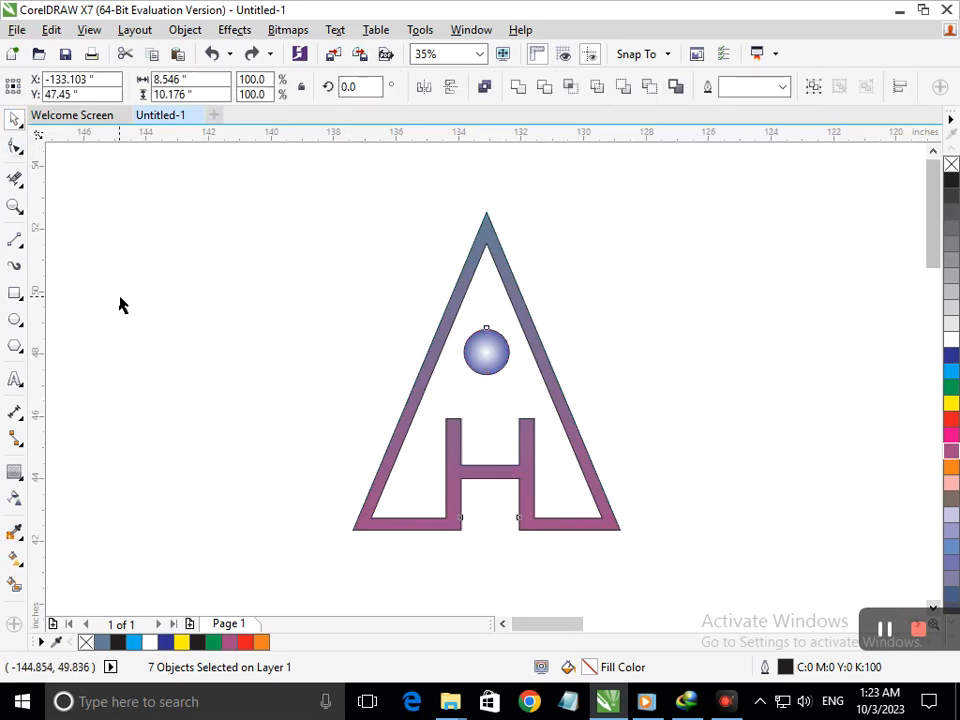
click(80, 322)
drag(529, 518, 501, 571)
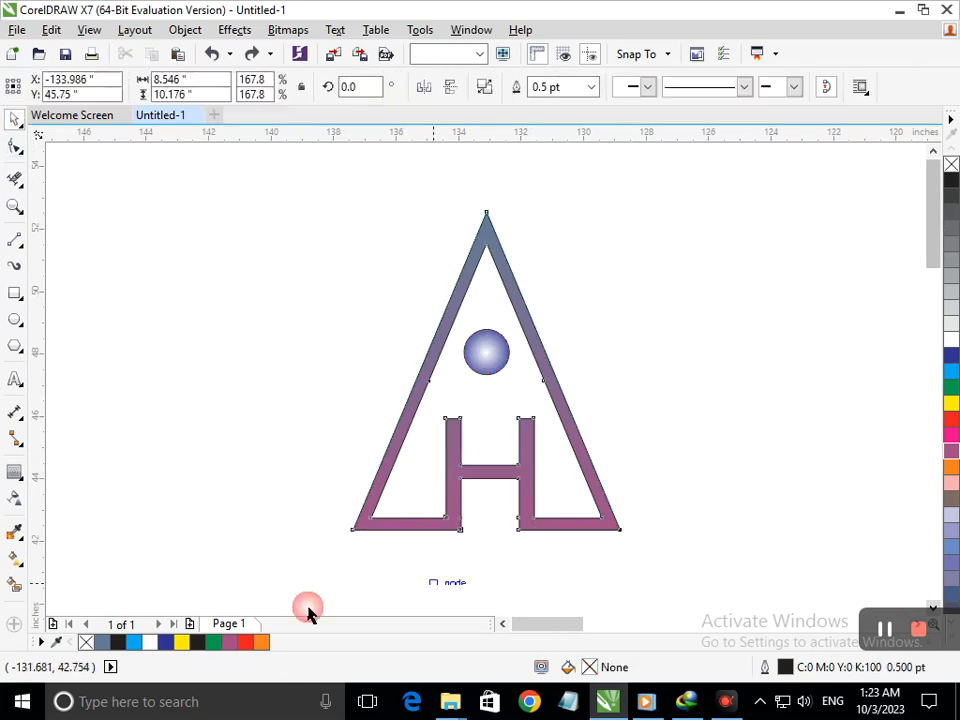
key(ctrl+z)
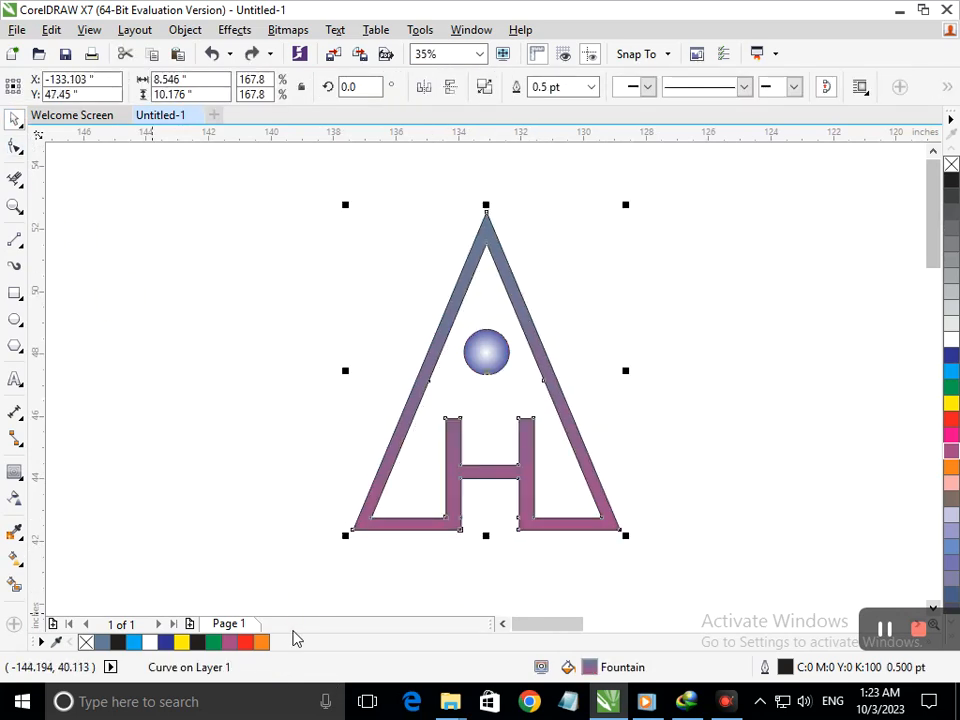
click(199, 516)
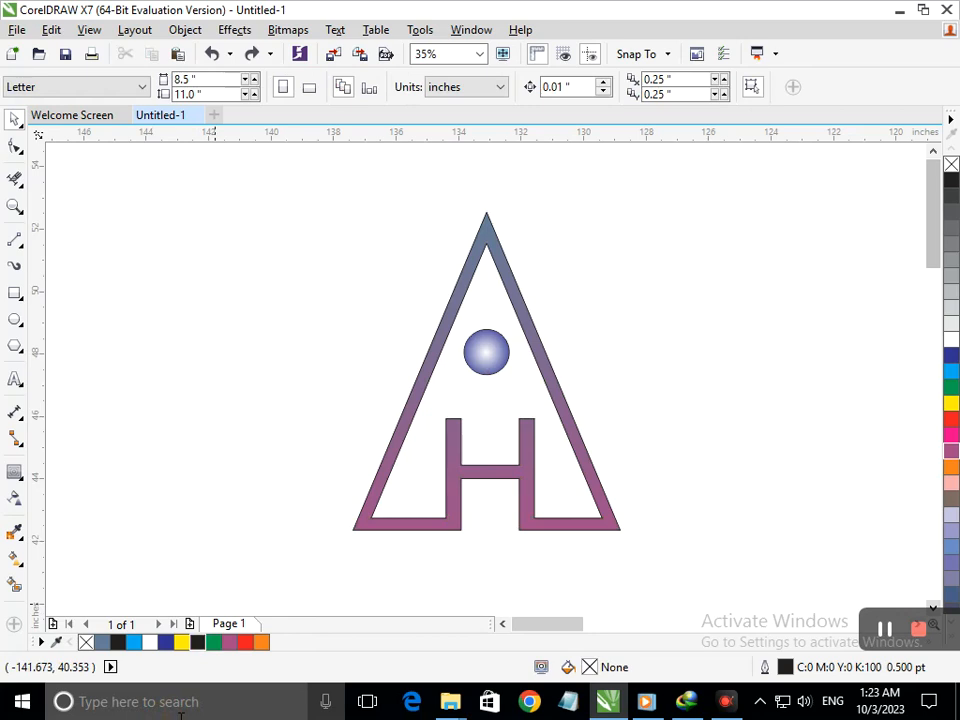